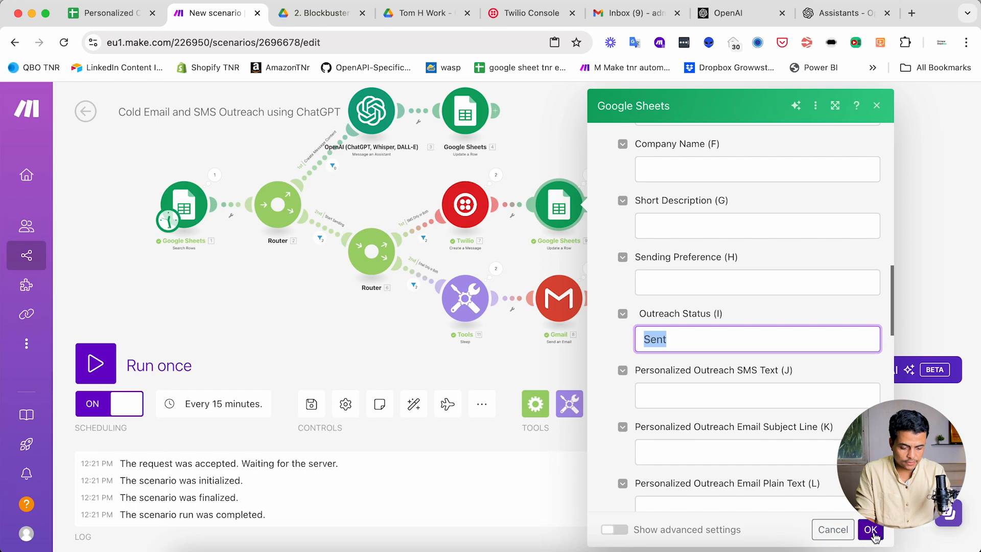
- Set Outreach Status (I) to Sent in the Google Sheets Update a Row module that follows Gmail
left_click(637, 313)
scroll(771, 382, "down", 10)
scroll(772, 382, "down", 3)
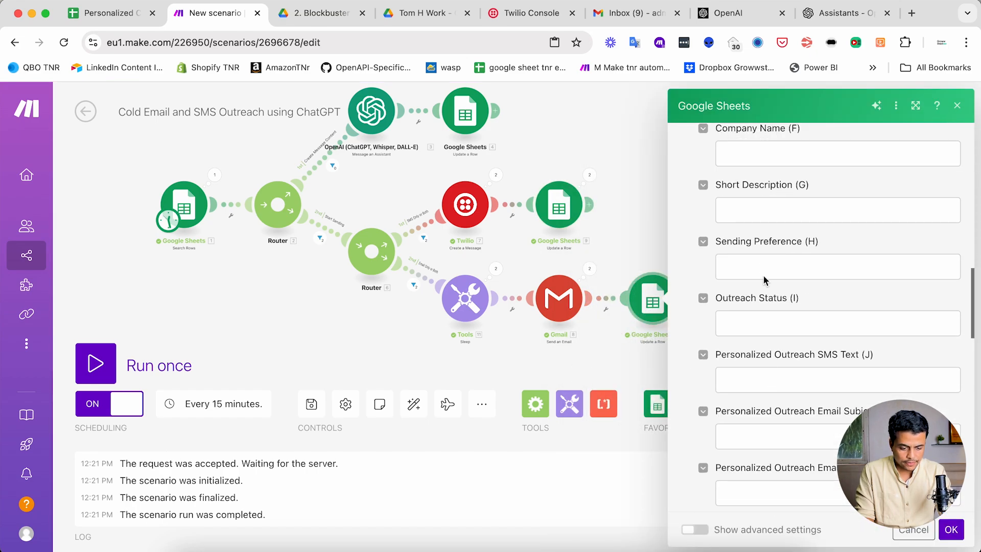
left_click(752, 334)
type("Sent")
left_click(950, 528)
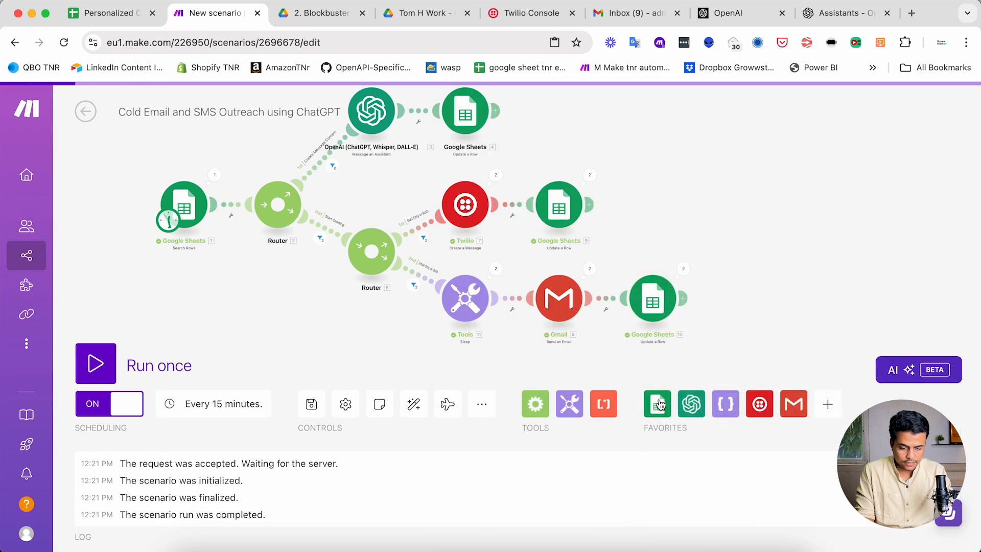
- Save the Cold Email and SMS Outreach using ChatGPT scenario
scroll(453, 323, "up", 4)
left_click_drag(453, 232, 468, 262)
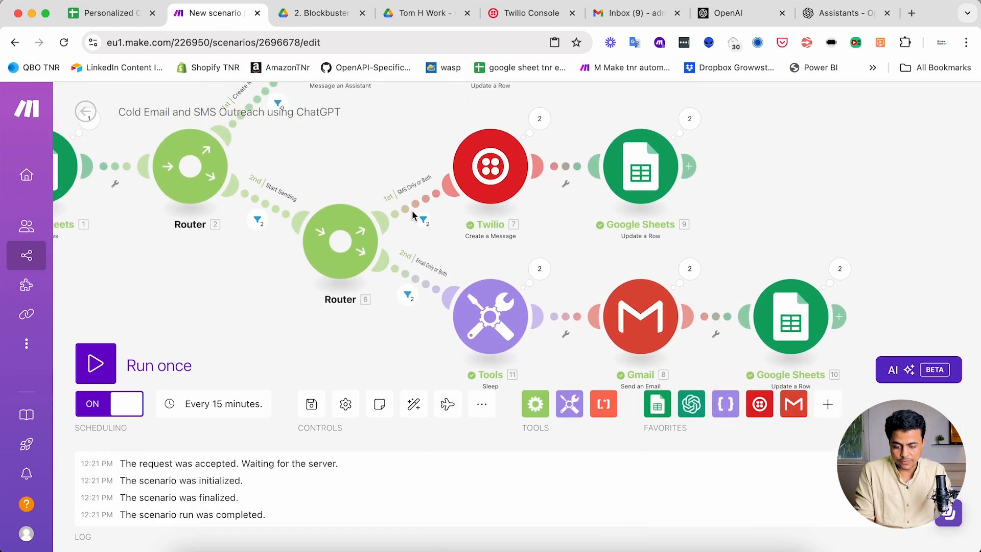
left_click_drag(428, 344, 465, 294)
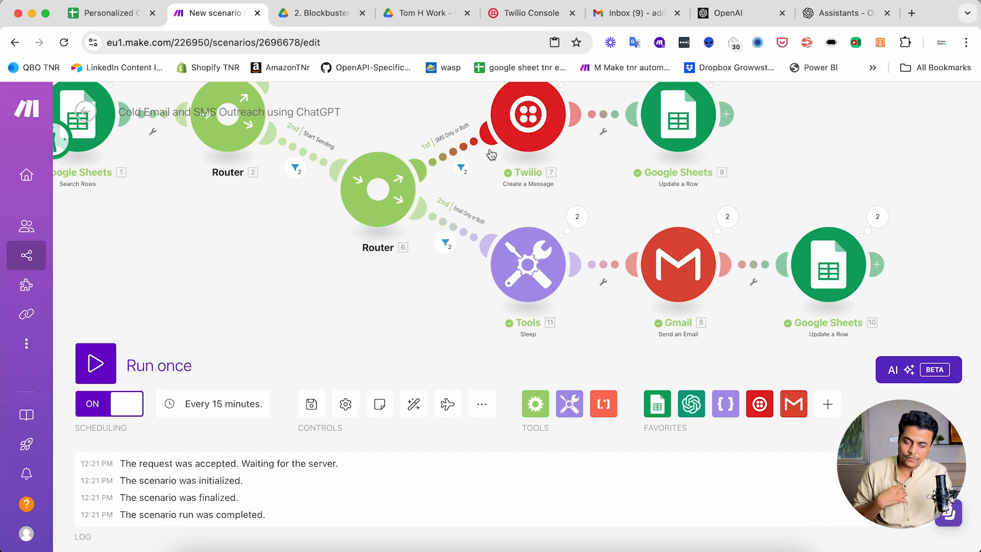
scroll(405, 277, "down", 3)
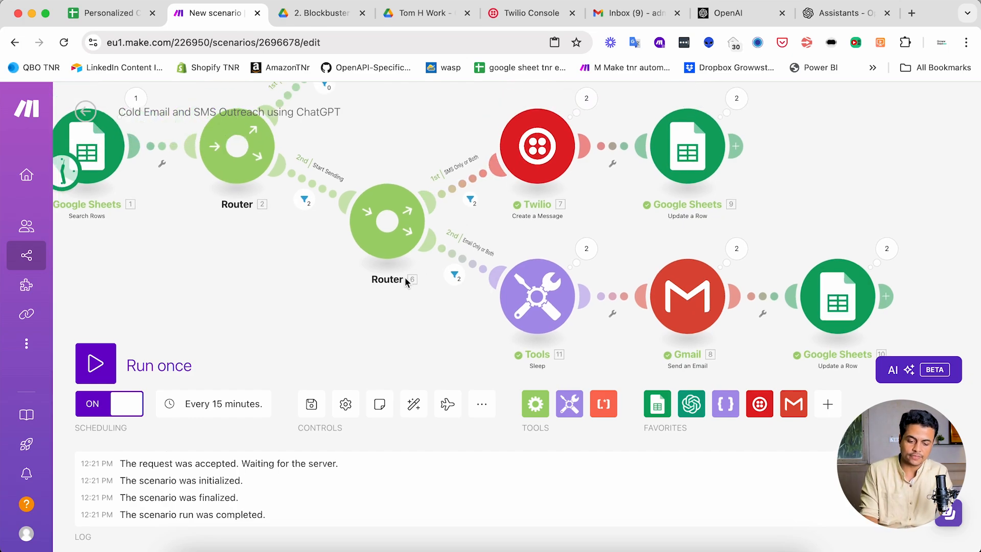
scroll(407, 311, "down", 1)
left_click_drag(358, 312, 355, 355)
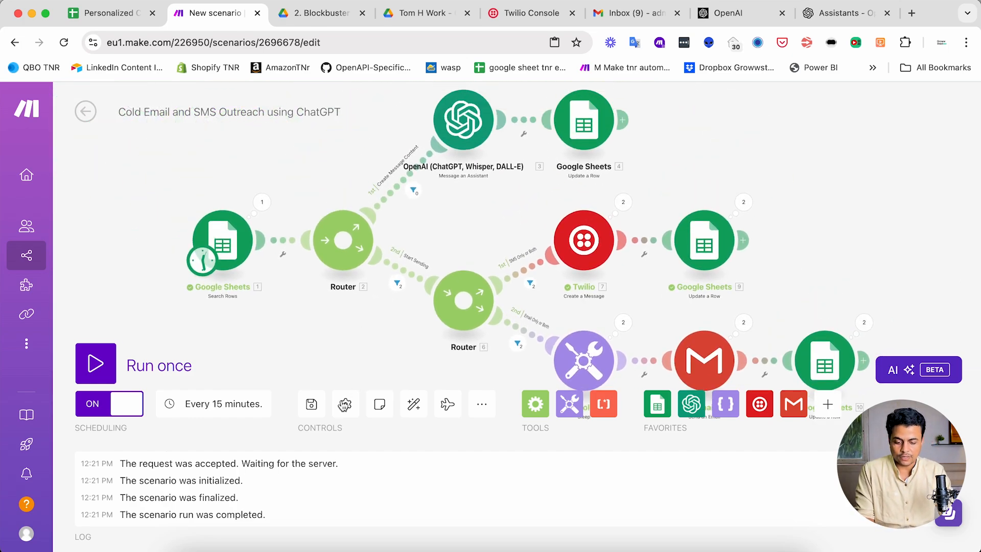
left_click(312, 404)
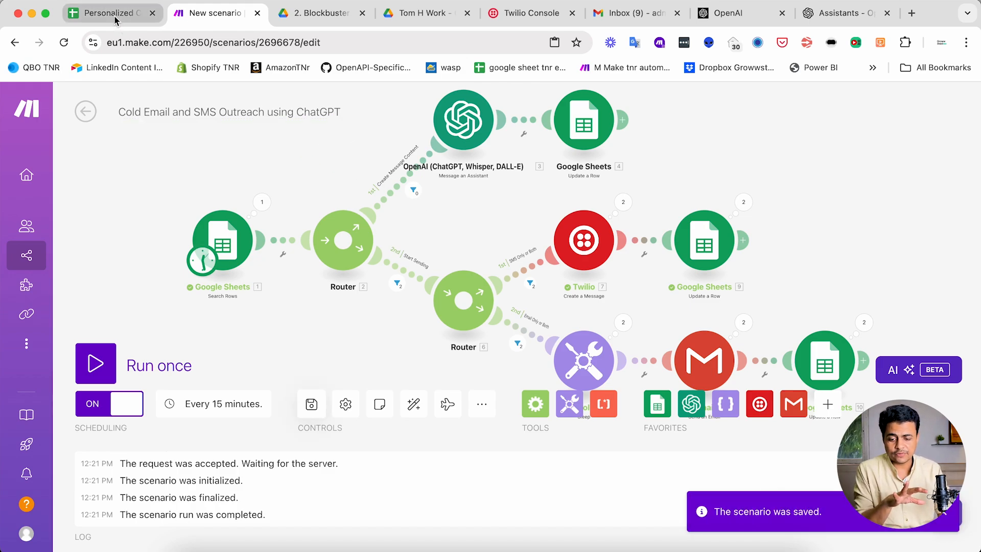
- Switch to the Personalized Cold Outreach spreadsheet and set Outreach Status to Sent in rows 2 and 3
mouse_move(229, 154)
left_mouse_down()
mouse_move(223, 182)
mouse_move(223, 162)
left_mouse_up()
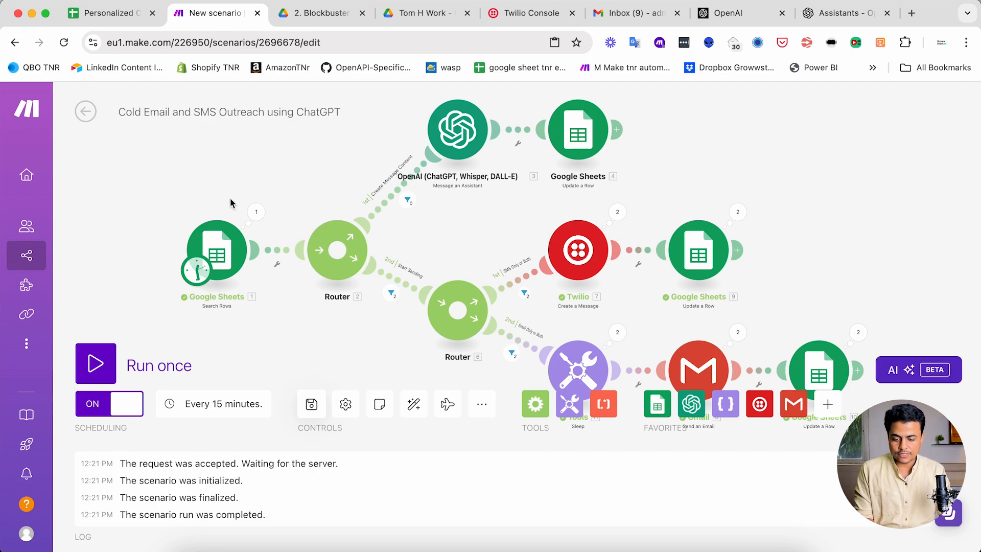
left_click(108, 13)
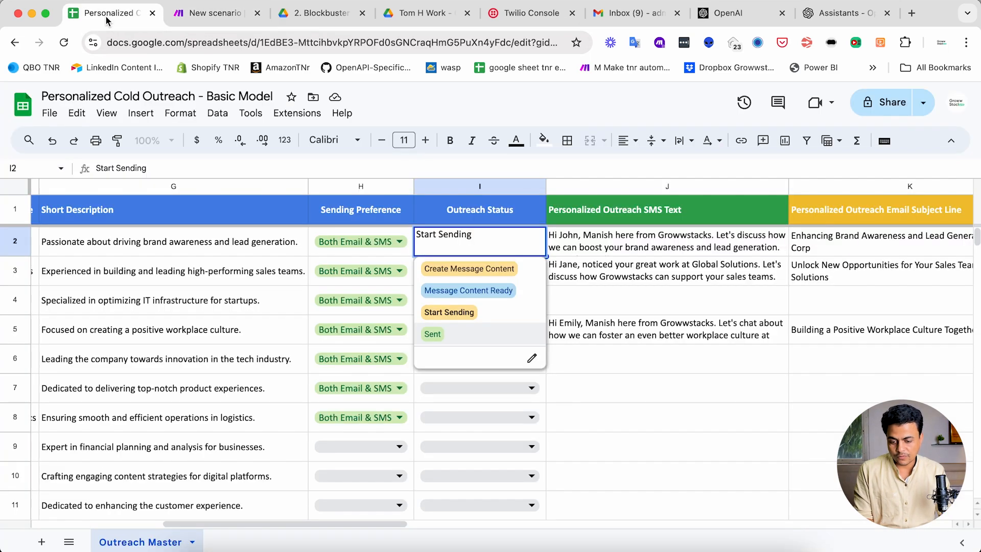
left_click(606, 280)
left_click_drag(540, 241, 541, 268)
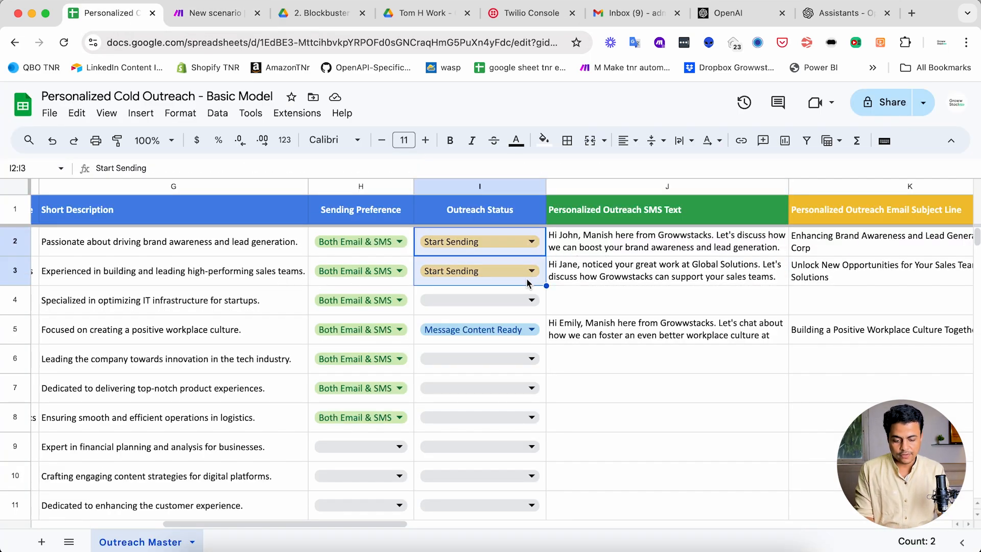
type("S")
key("Down")
key("Return")
key("super+d")
scroll(357, 273, "left", 8)
scroll(356, 277, "left", 3)
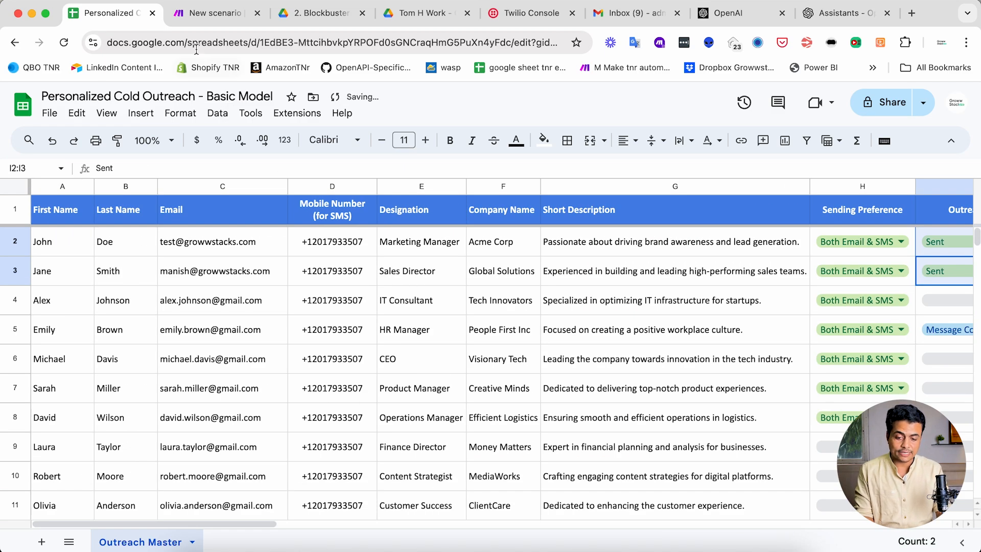
- Switch back to the Make scenario, schedule it to run at regular intervals of 60 minutes, and save it
left_click(196, 16)
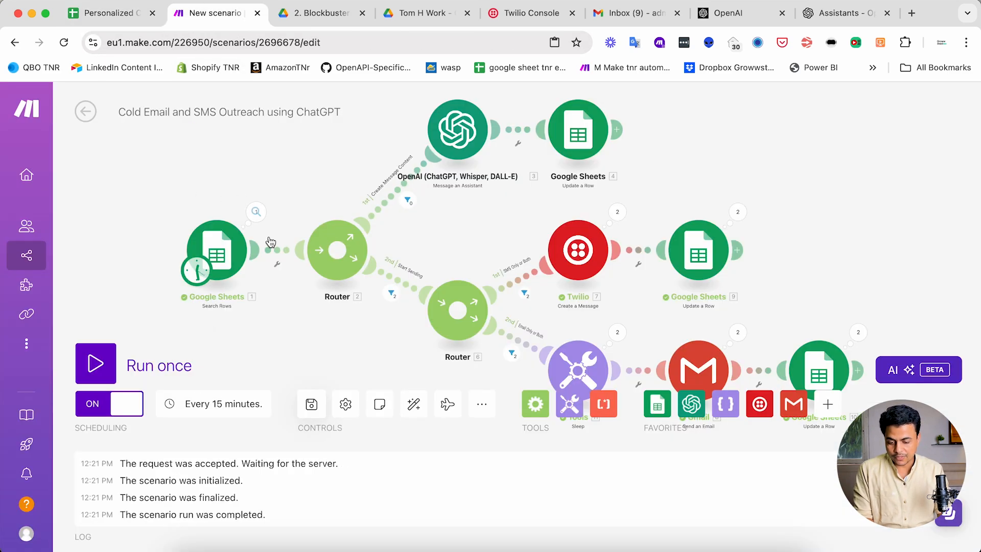
left_click_drag(264, 331, 299, 353)
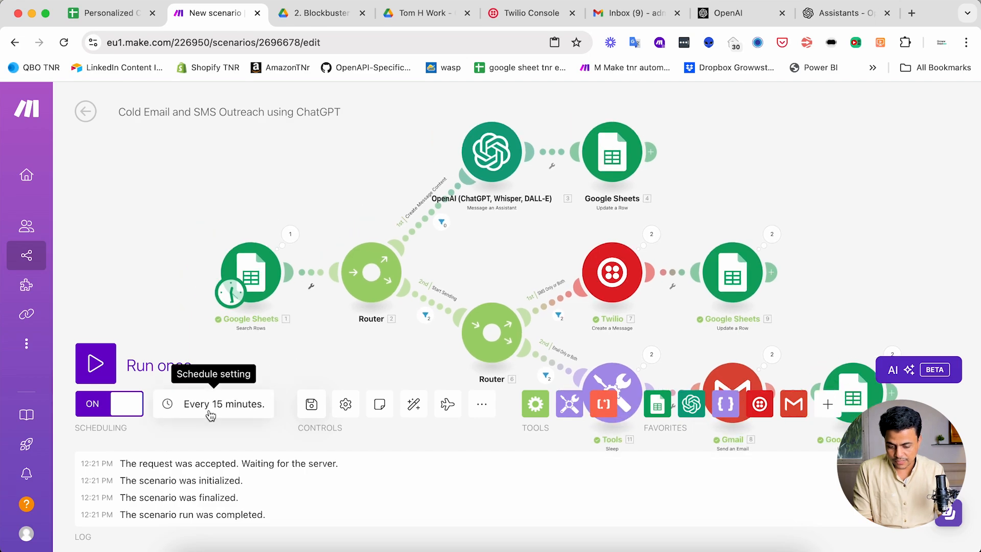
left_click(238, 405)
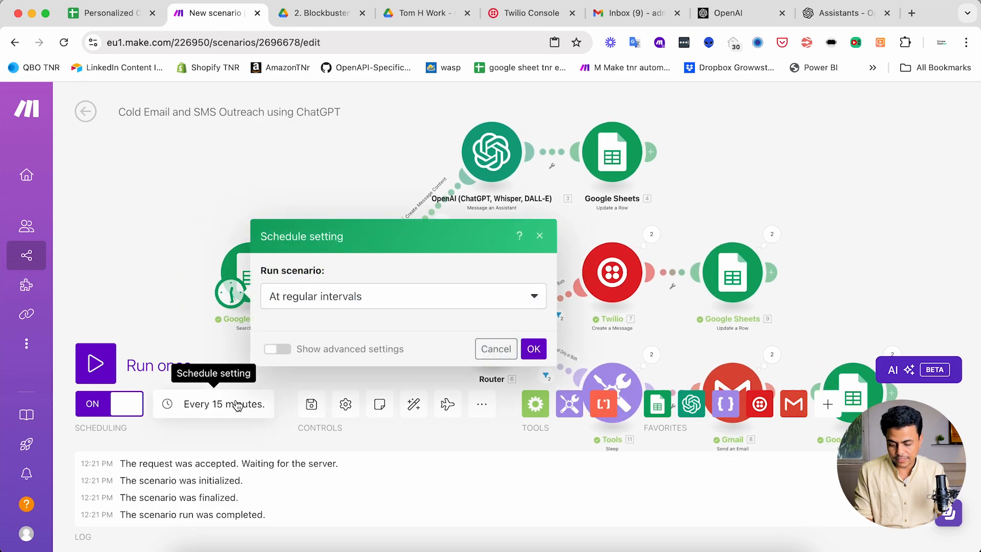
left_click(318, 268)
double_click(319, 268)
type("60")
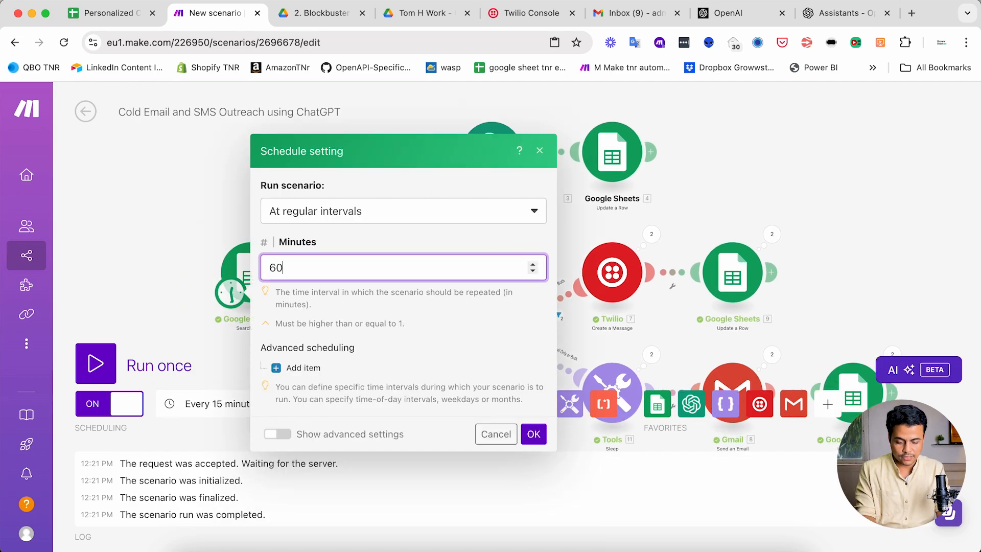
left_click(534, 434)
left_click(290, 404)
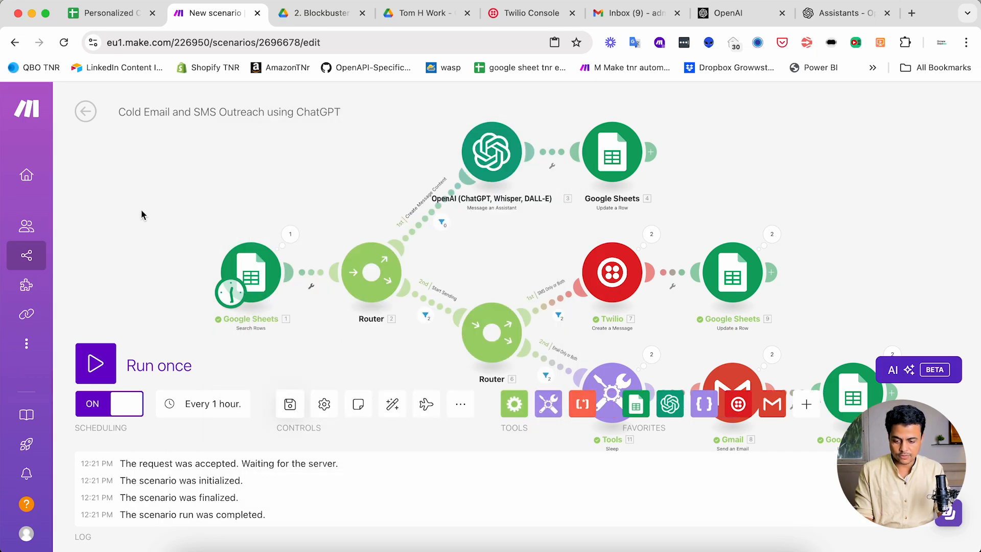
- Leave the outreach scenario and create a new scenario named "Trigger Make Scenario Instantly"
left_click(80, 124)
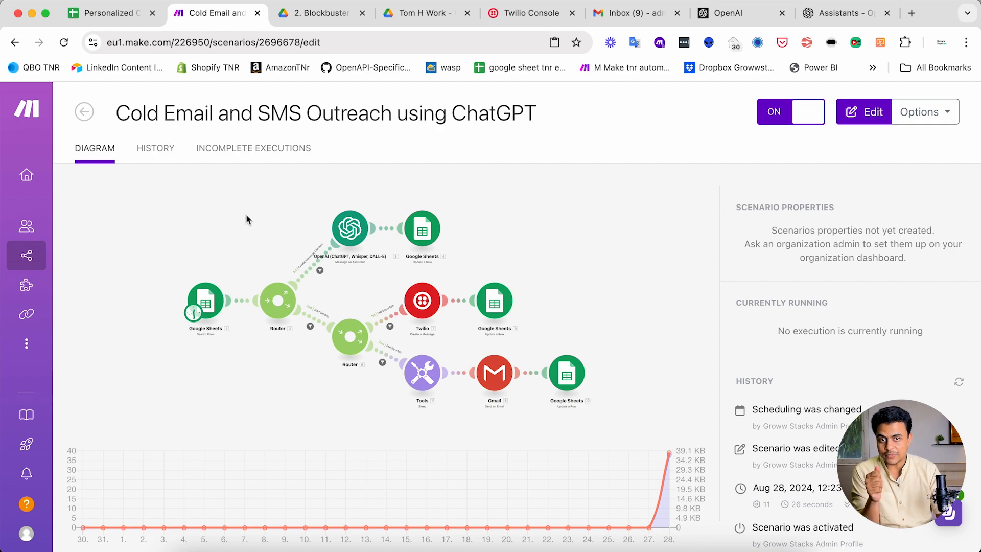
left_click(84, 112)
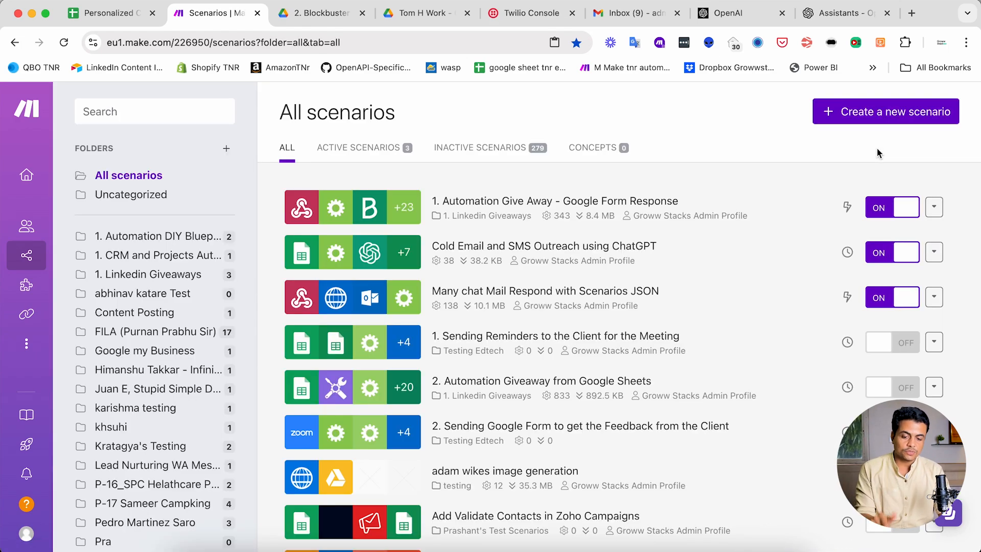
left_click(874, 111)
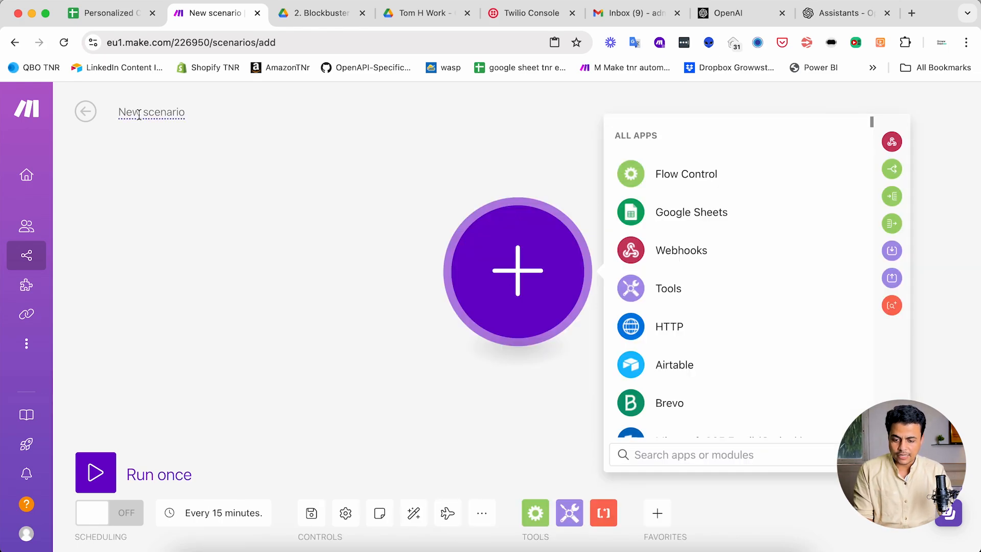
left_click(139, 114)
type("M")
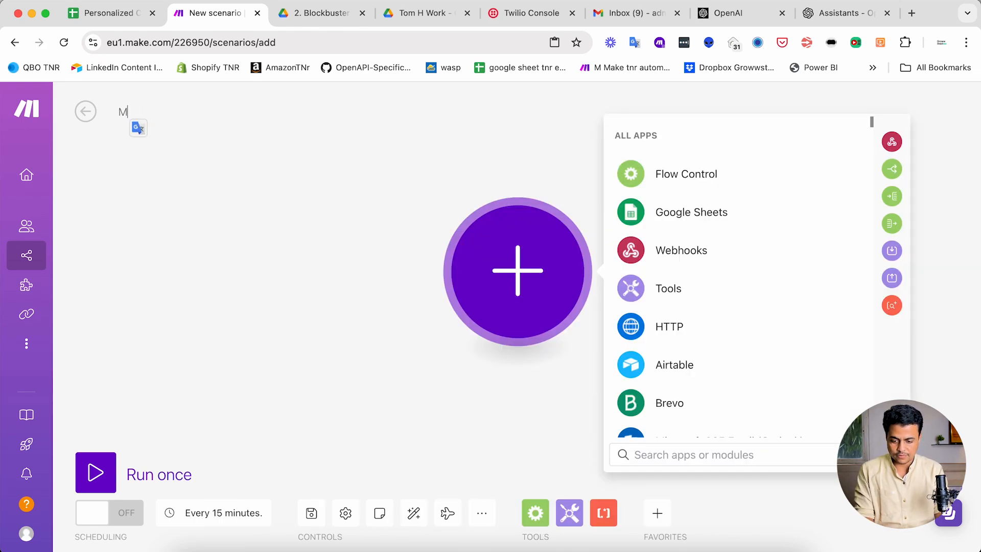
type("rigger Ma")
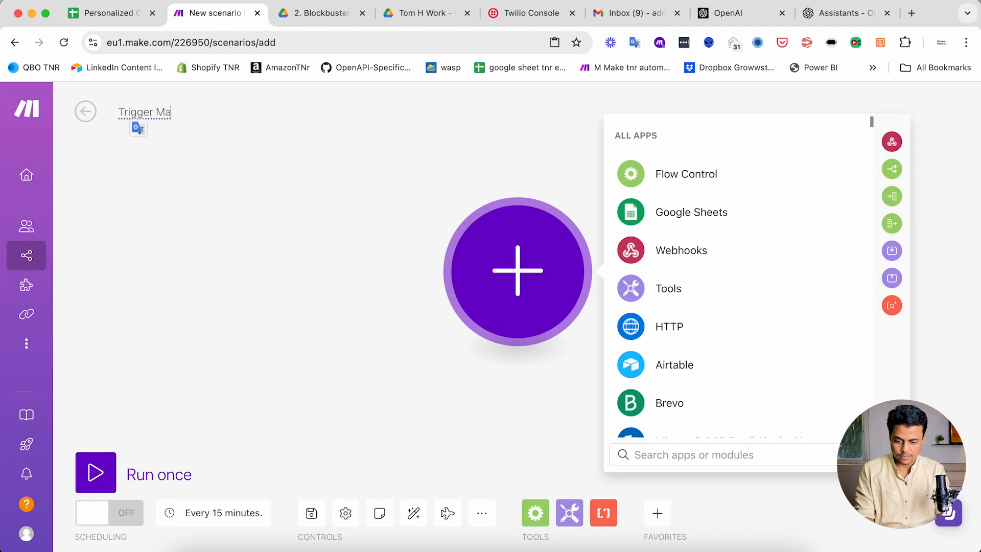
type("ke Scenario Instantly")
left_click(234, 218)
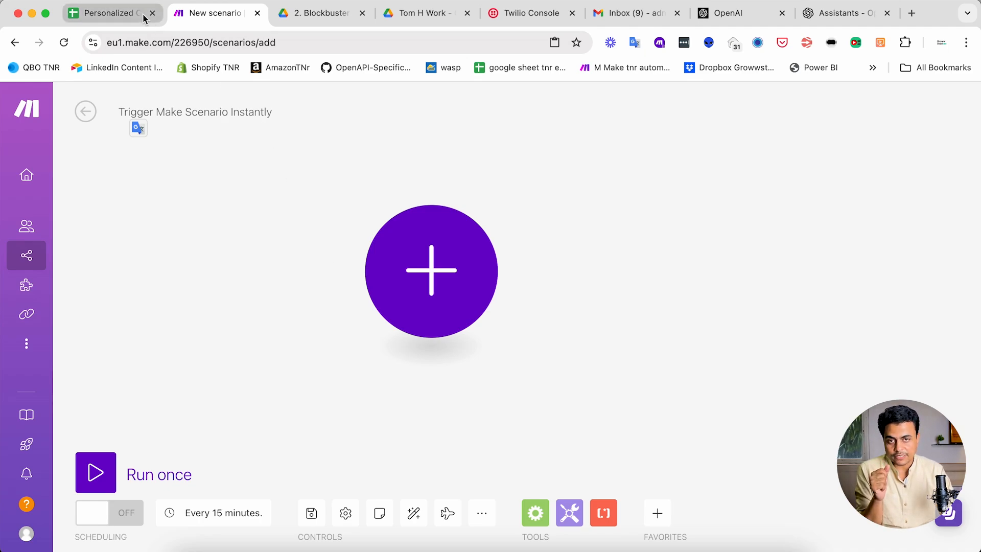
- Add a Webhooks Custom webhook trigger as the new scenario's first module
left_click(300, 255)
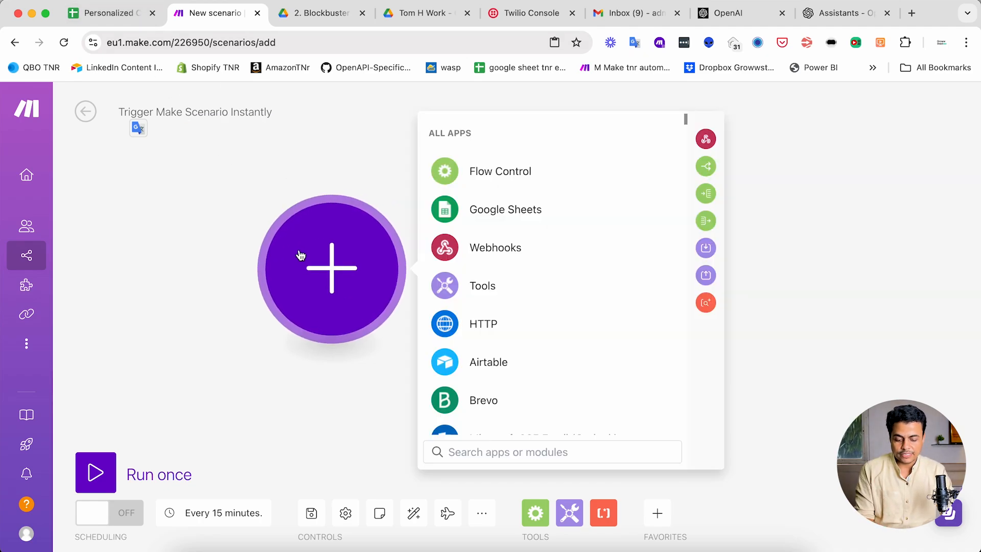
type("webhoo")
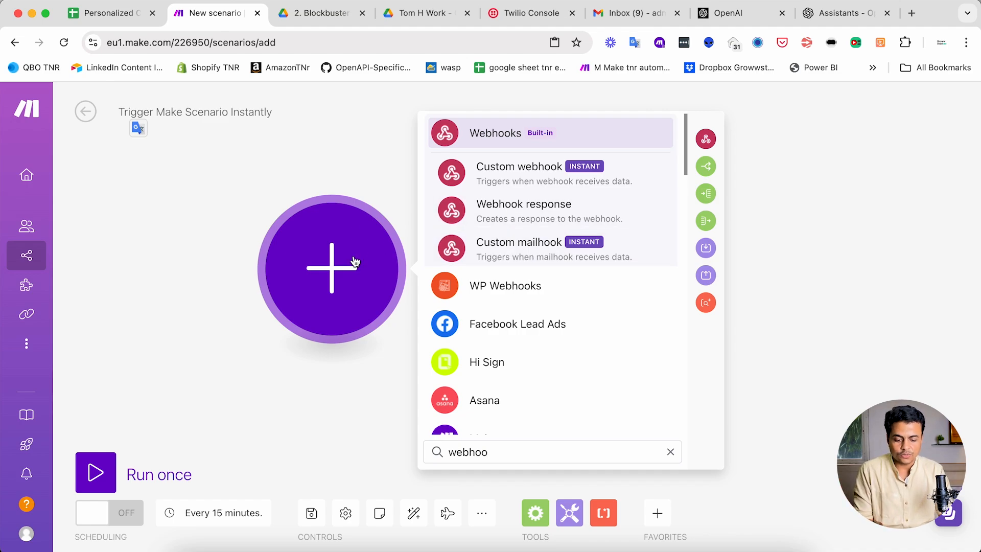
left_click(498, 127)
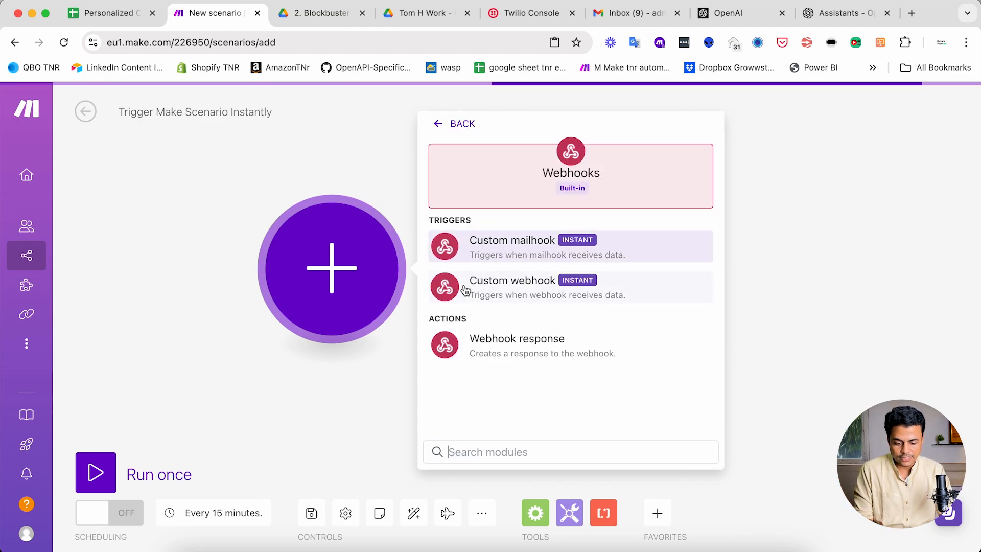
left_click(491, 291)
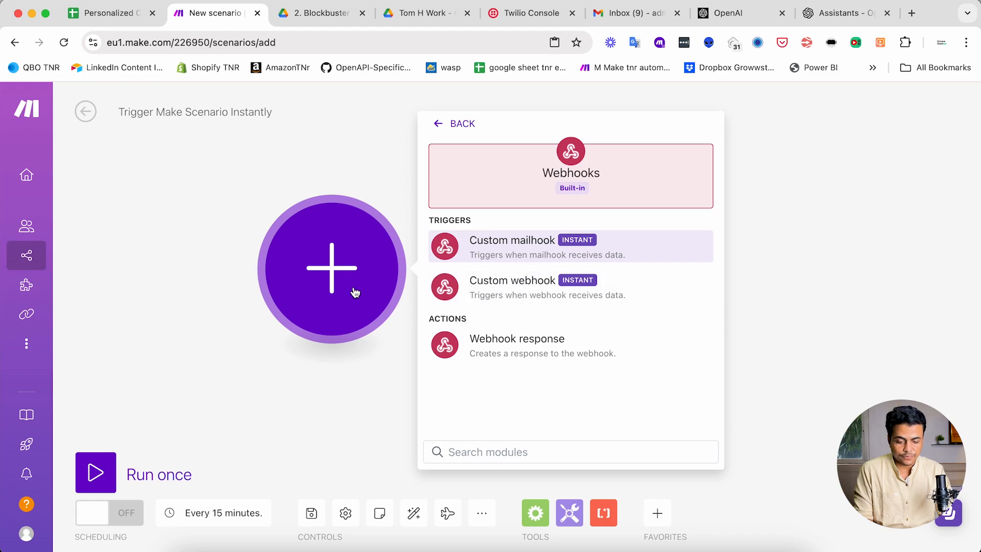
- Create a webhook named "Trigger Make Cold Outreach Scenario" and assign it to the Custom webhook module
left_click(643, 264)
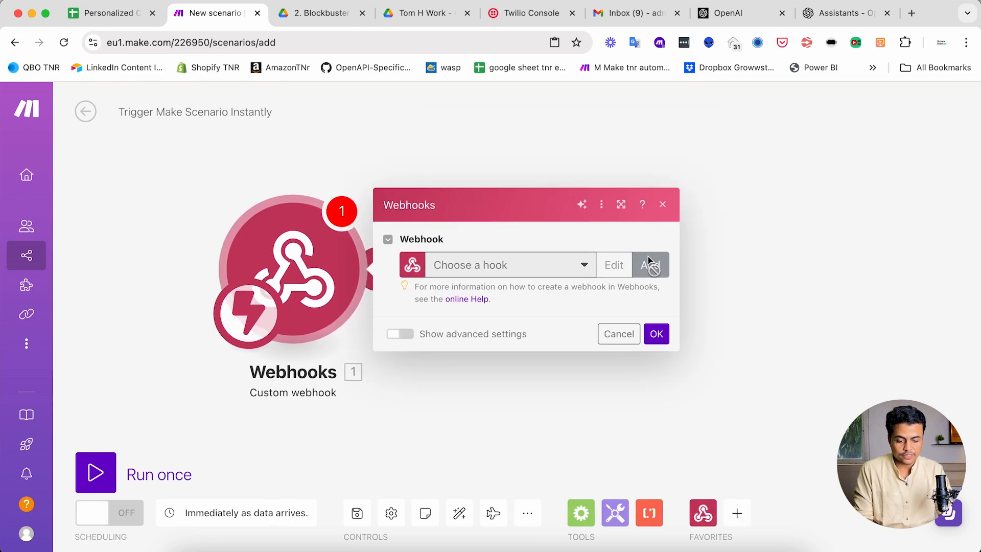
triple_click(468, 204)
type("trigger Make")
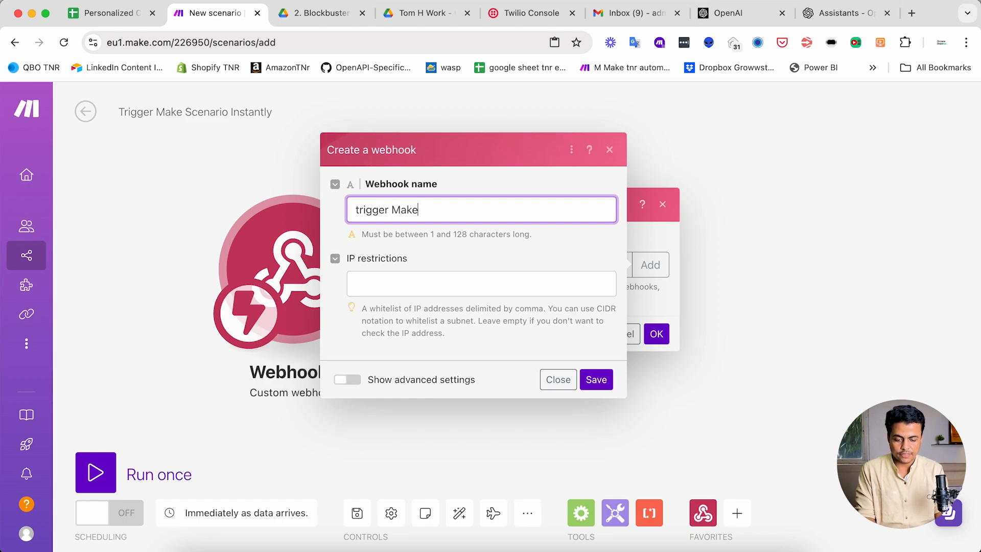
key("Delete")
type("T")
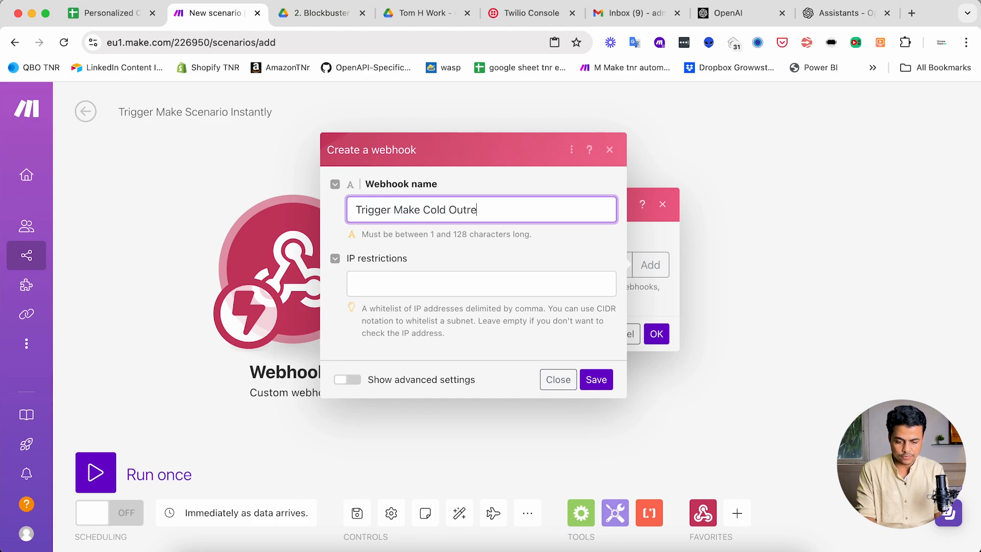
left_click(596, 379)
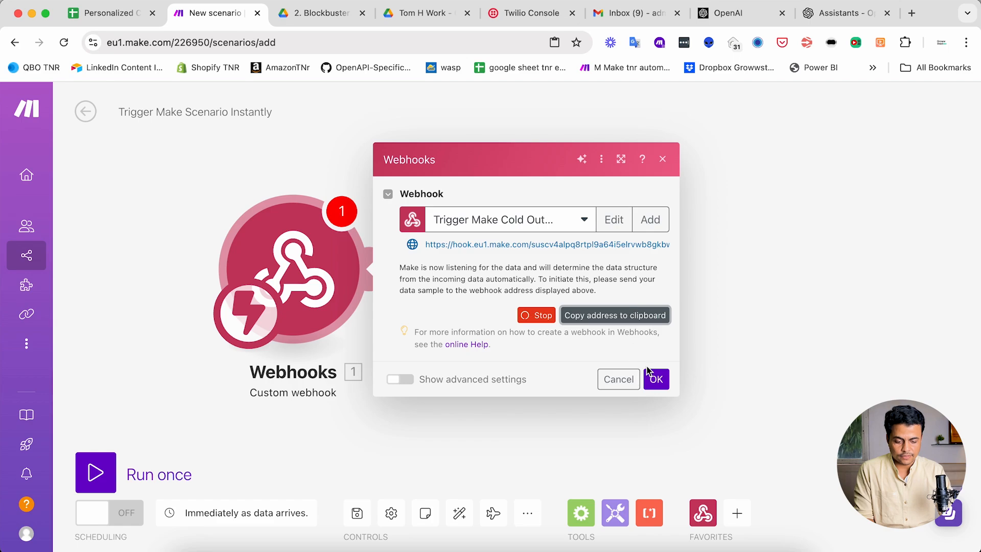
left_click(656, 379)
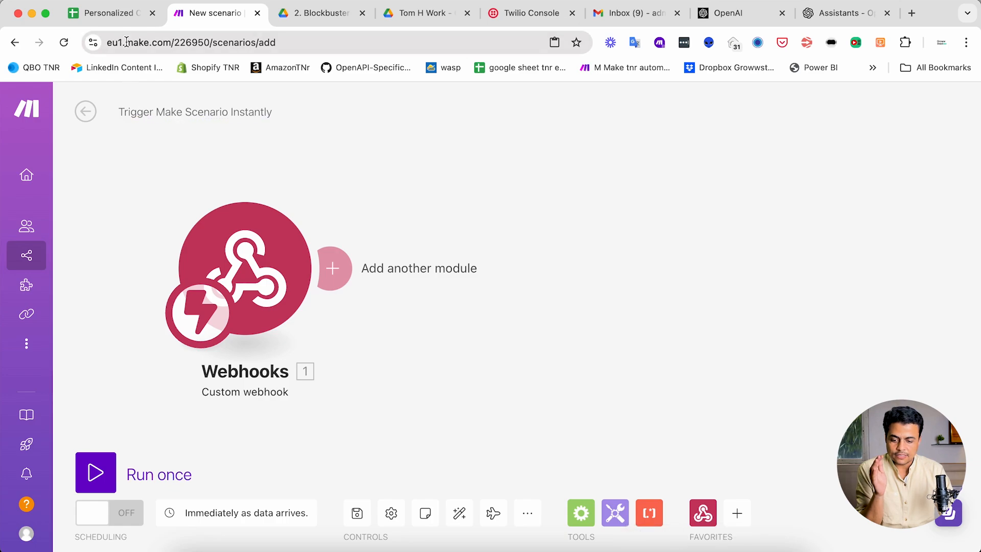
- Switch to the outreach spreadsheet in Google Sheets, open its Apps Script project, and return to the sheet
left_click(118, 19)
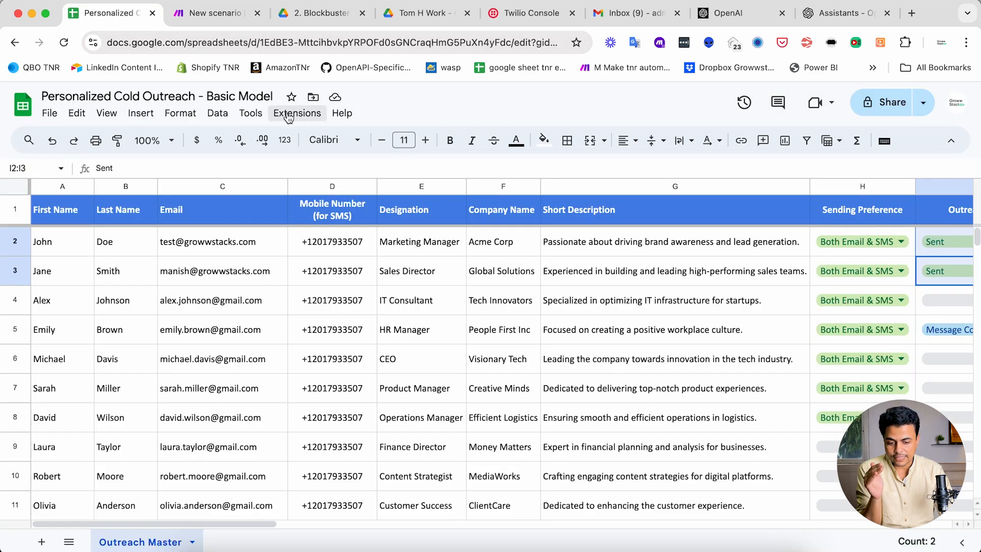
left_click(289, 116)
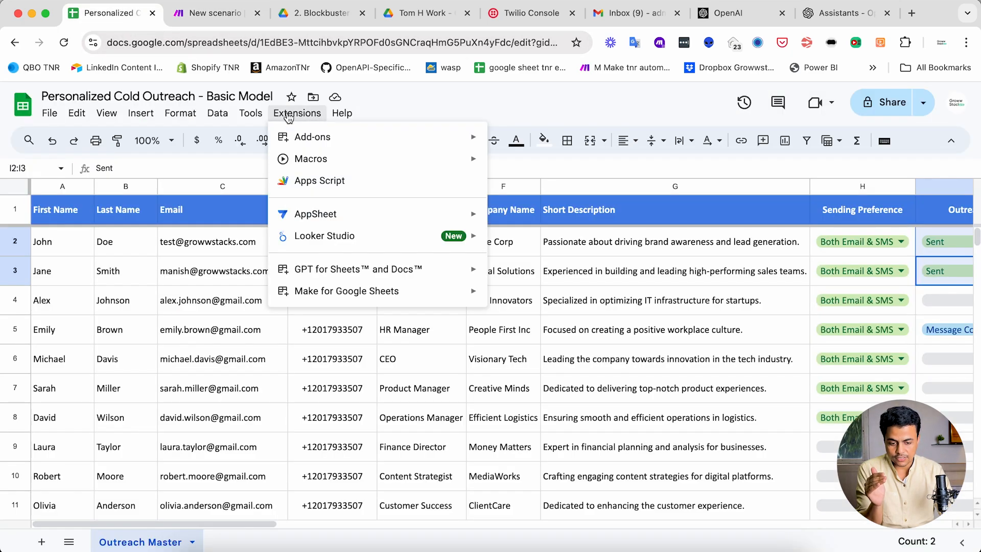
left_click(326, 183)
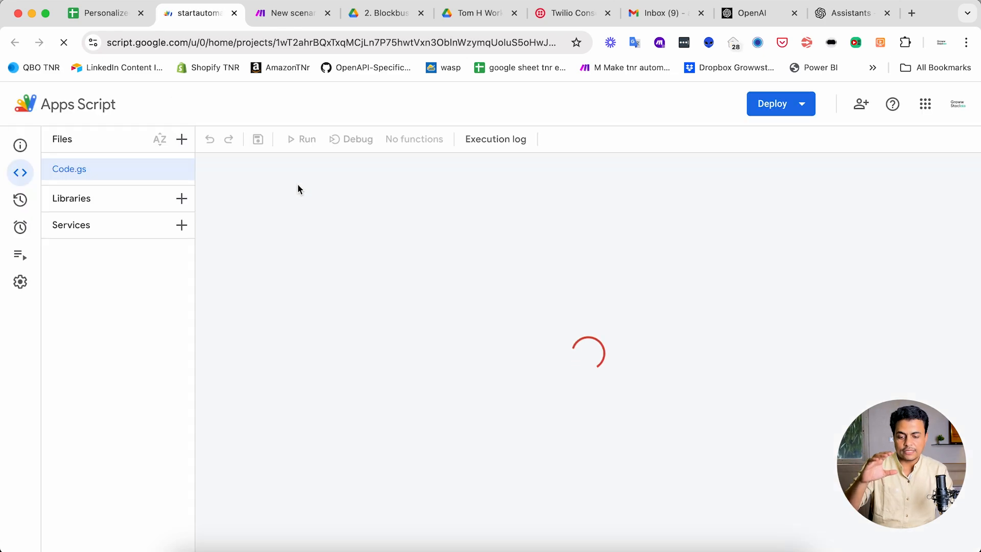
left_click(113, 17)
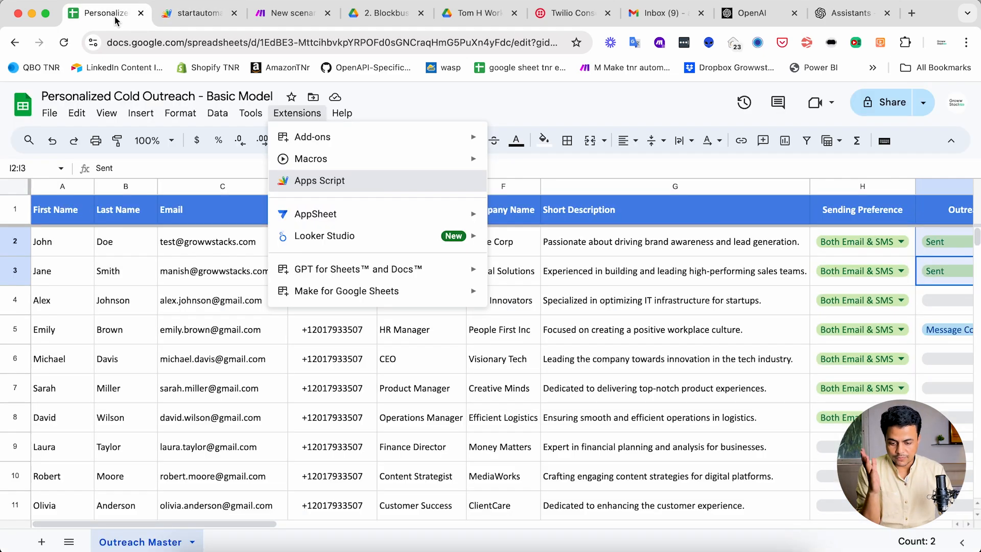
- Insert a drawing into the sheet containing a small rounded rectangle labelled "Run Automation"
left_click(142, 113)
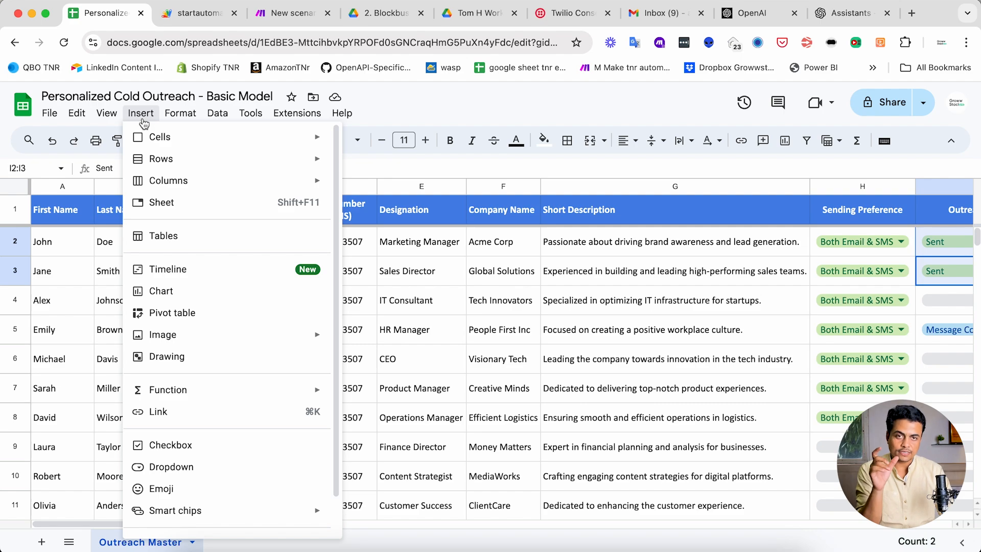
left_click(154, 357)
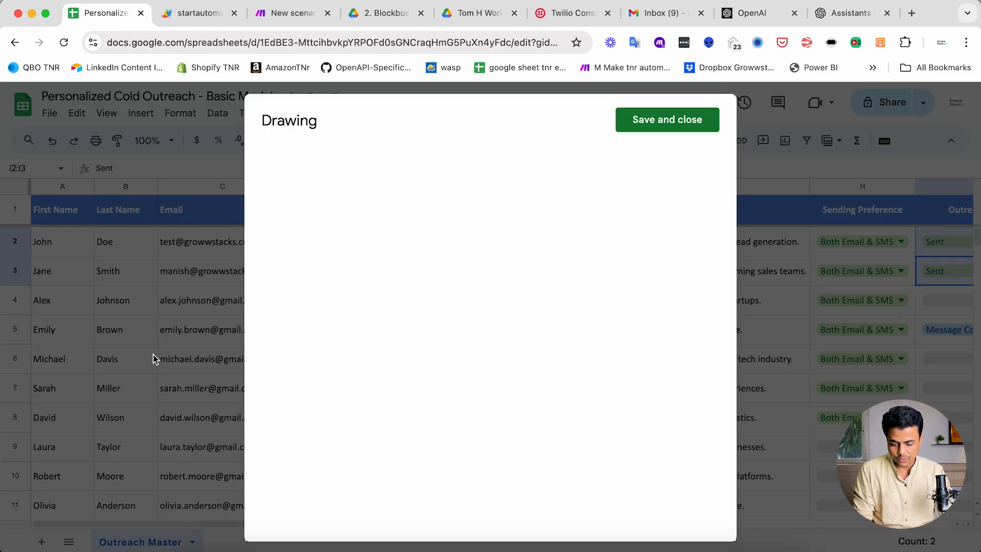
left_click(440, 165)
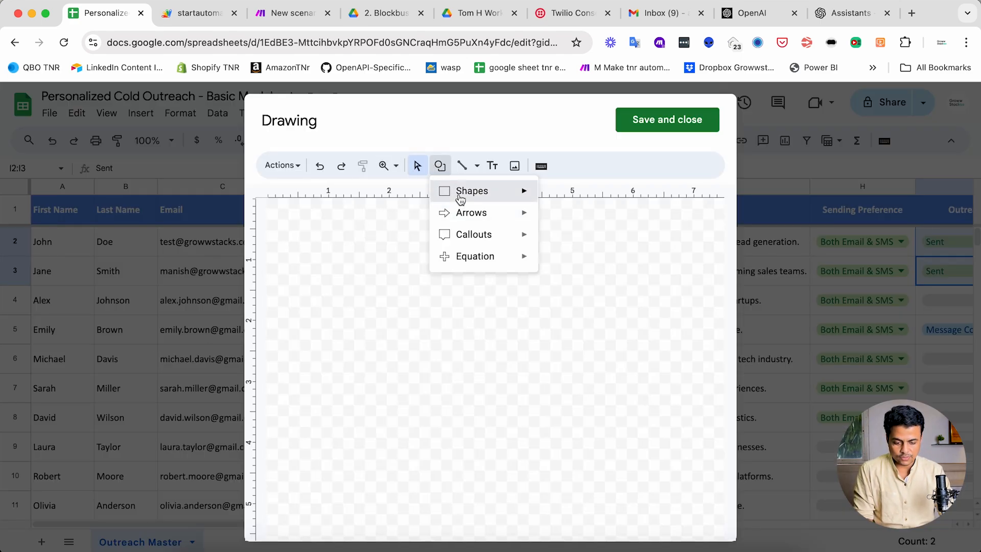
mouse_move(460, 199)
left_click(563, 198)
left_click_drag(420, 230, 534, 258)
type("Run Autoatio")
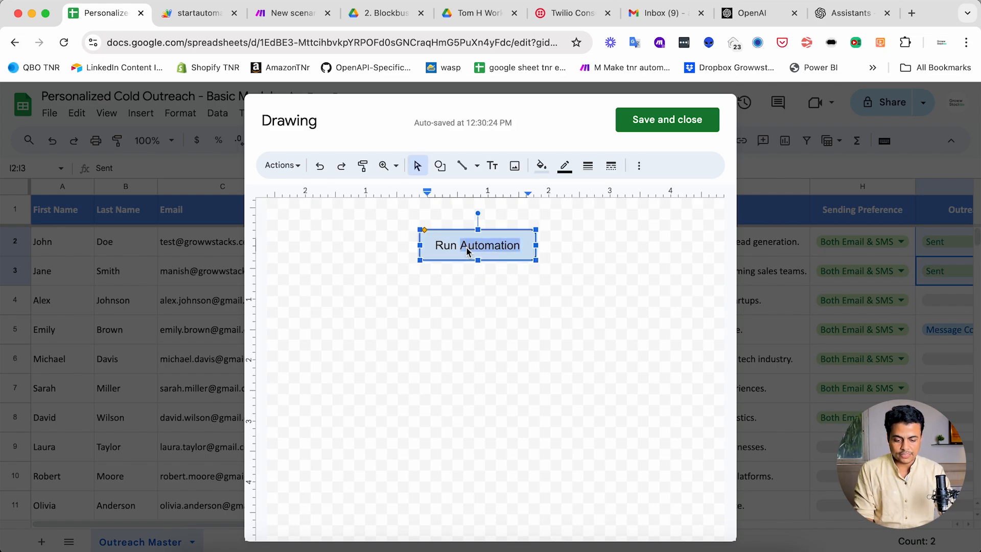
- Fill the "Run Automation" rectangle with a dark yellow colour
triple_click(467, 251)
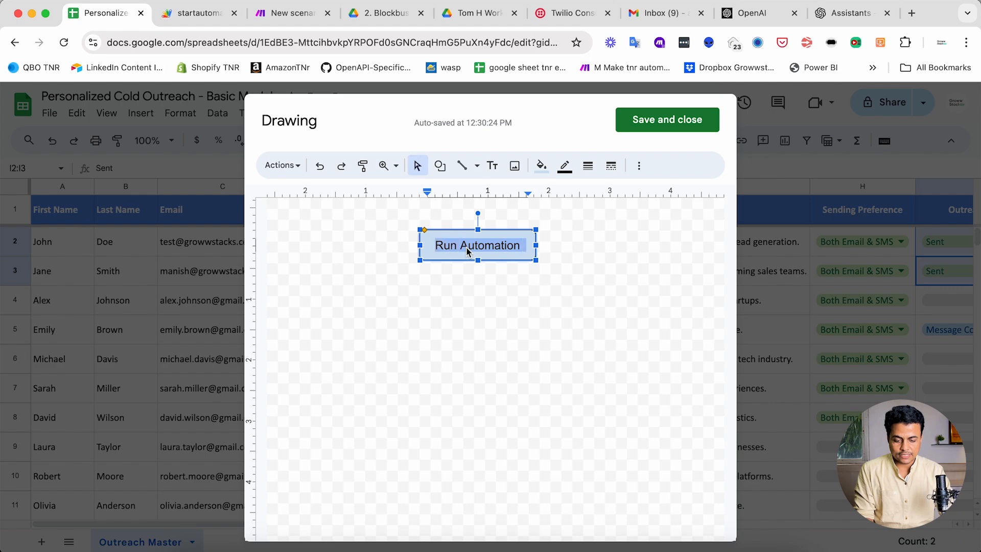
left_click(541, 166)
left_click(591, 352)
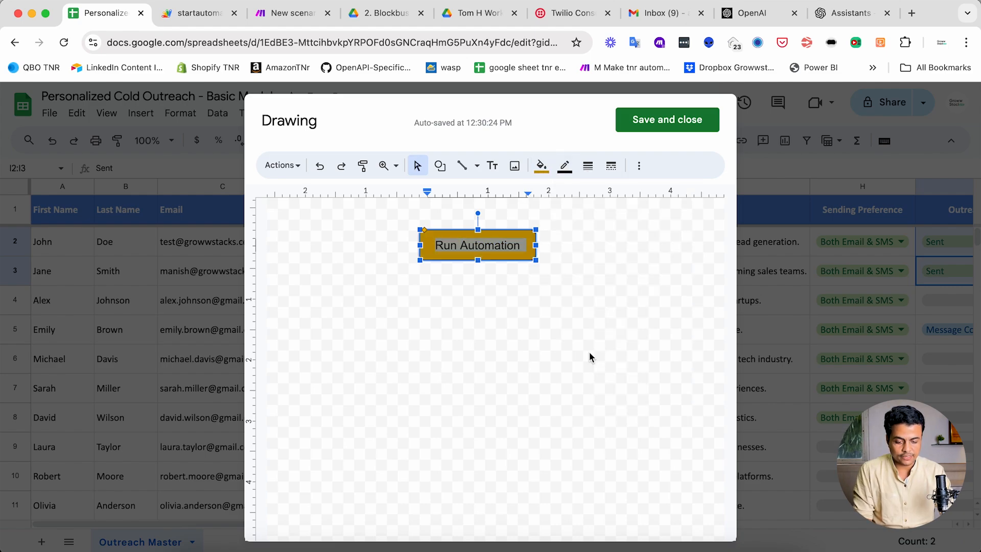
- Format the "Run Automation" label in the Calibri font with bold white text
left_click(640, 166)
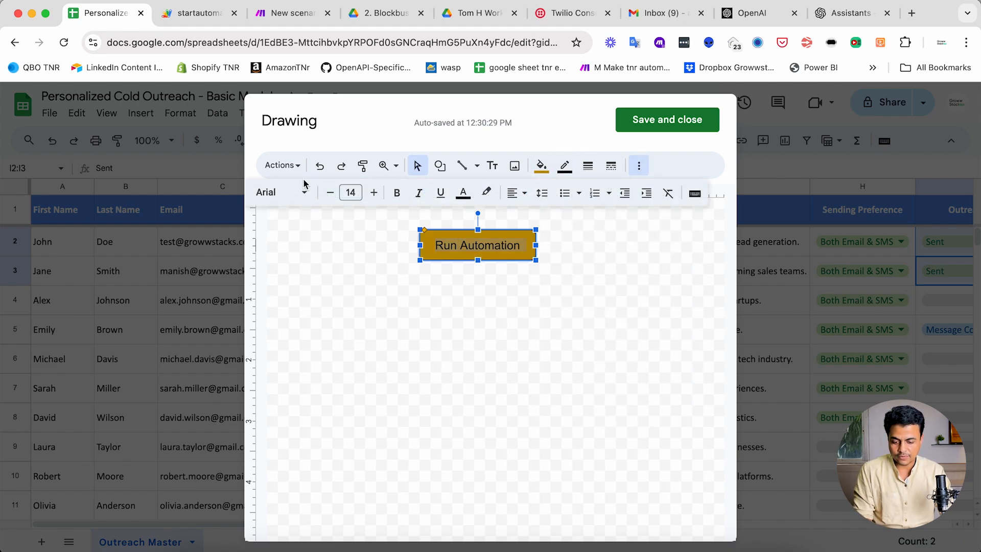
left_click(291, 192)
left_click(291, 279)
left_click(332, 194)
left_click(332, 194)
left_click(369, 193)
left_click(369, 194)
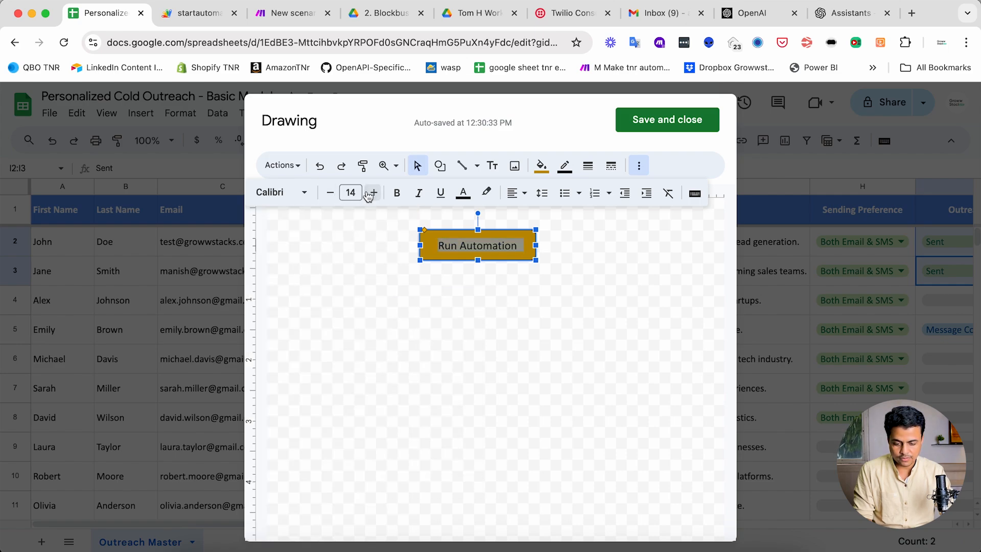
left_click(464, 193)
left_click(597, 265)
double_click(468, 251)
key("ctrl+b")
left_click(526, 353)
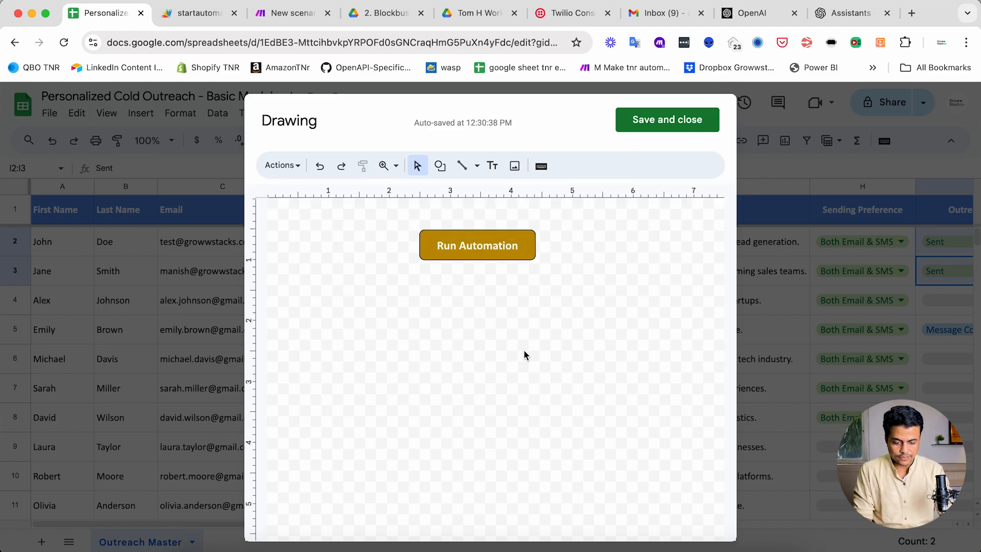
- Save the drawing, then move and shrink the button to fit inside the Short Description header cell G1
left_click(634, 121)
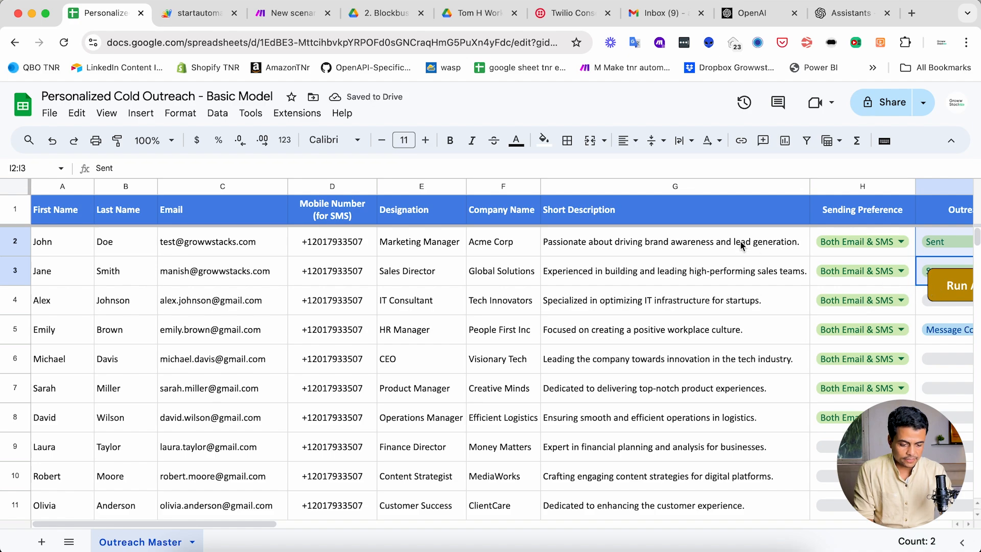
left_click_drag(935, 283, 674, 211)
left_click_drag(793, 231, 765, 222)
left_click(789, 215)
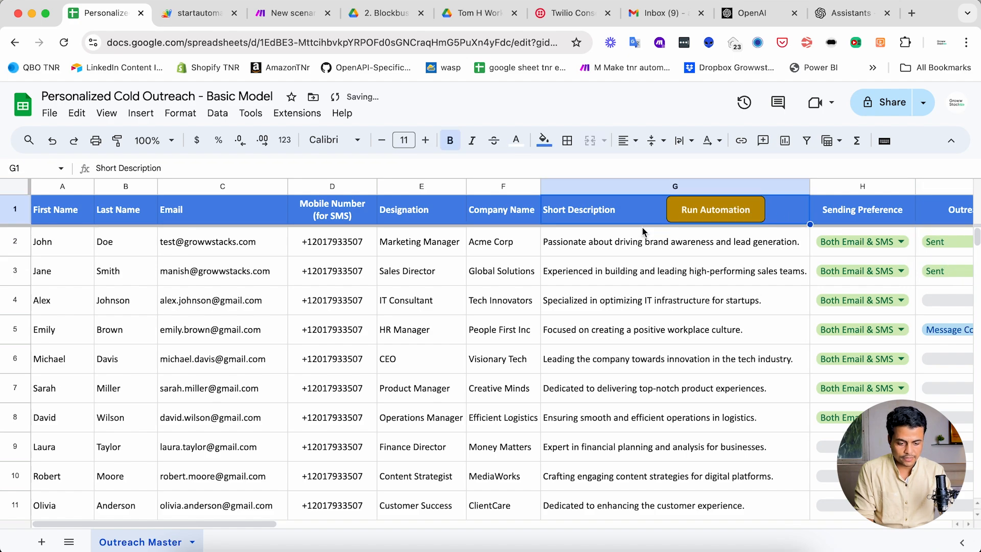
- Switch to ChatGPT and submit the prompt "Write me a Google App Script to trigger this webhook" with the webhook URL below it
left_click(715, 550)
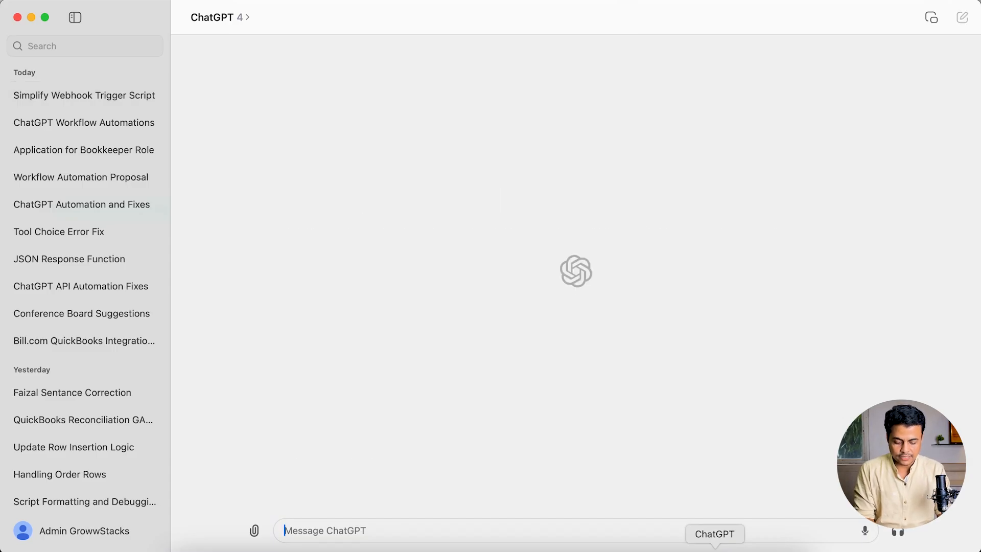
type("Write me a Google App Script to trigger this webhook")
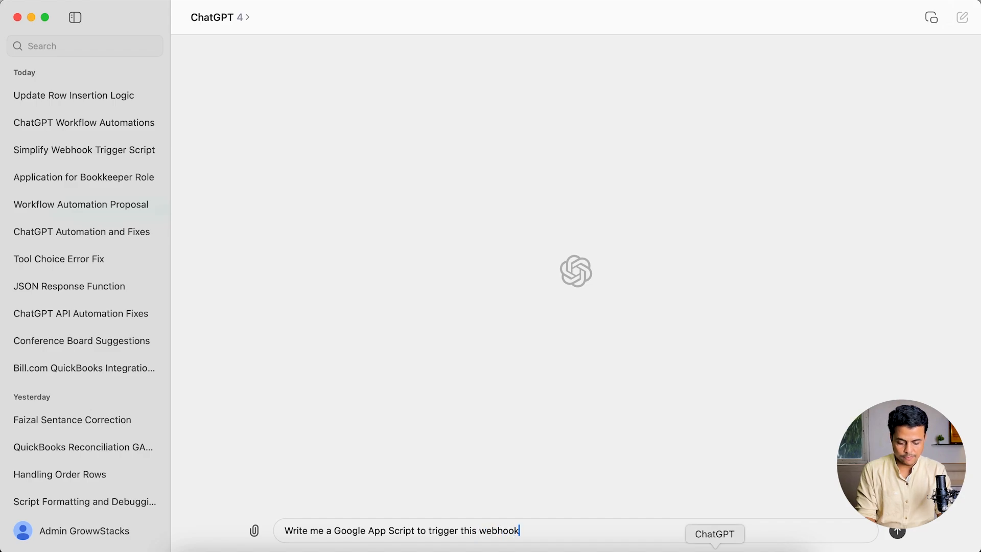
key("shift+Return")
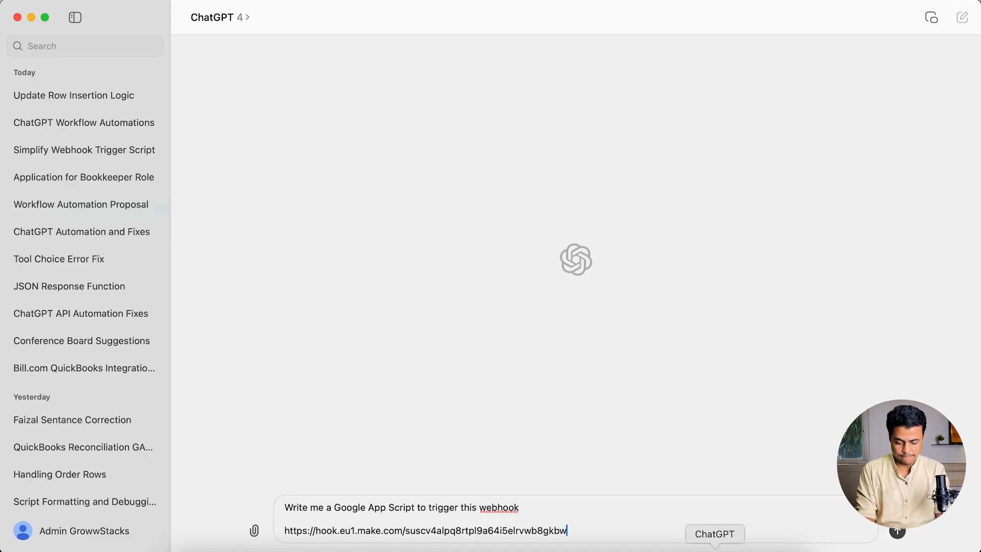
key("Return")
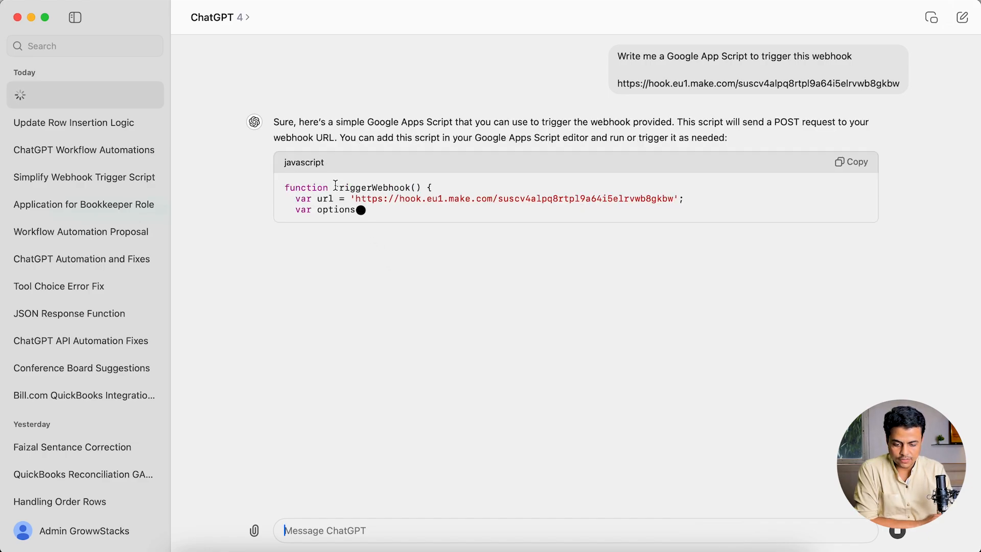
- Copy the generated webhook script into Code.gs of the startautomation Apps Script project and save the project
double_click(337, 187)
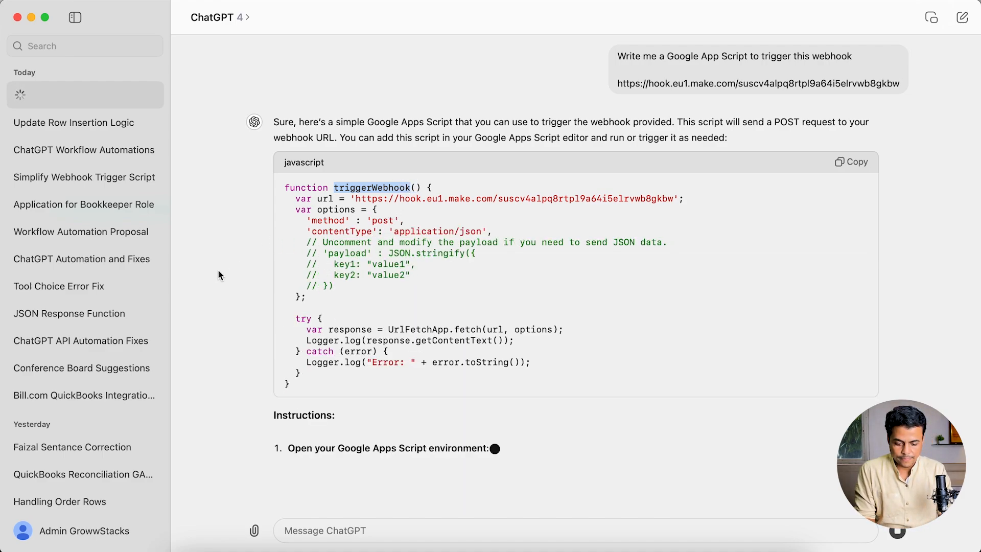
left_click(850, 162)
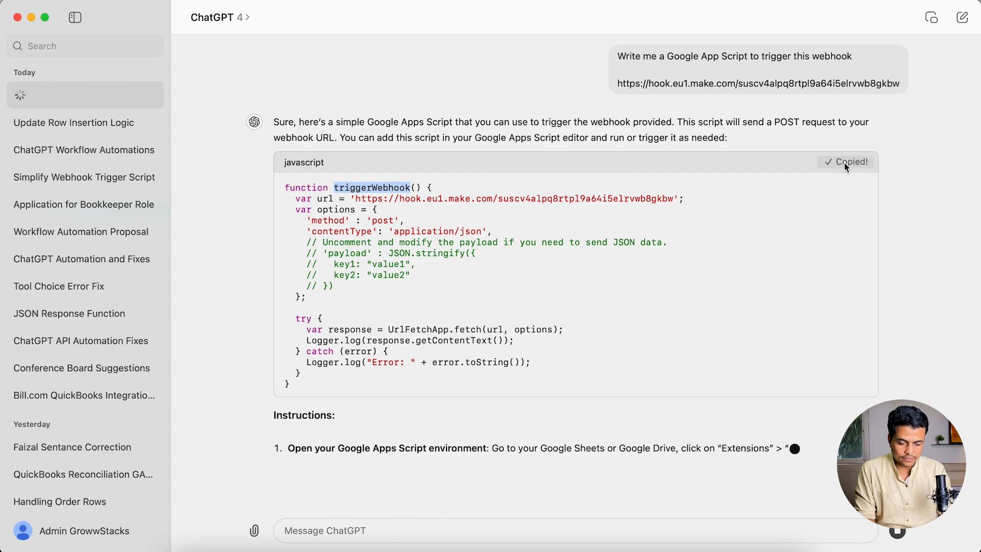
triple_click(638, 199)
key("super+Tab")
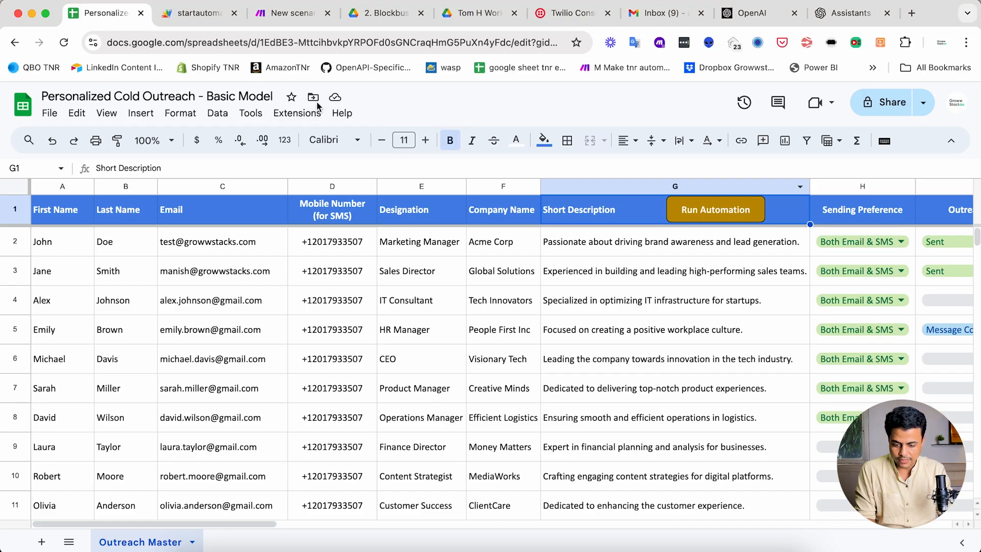
left_click(197, 13)
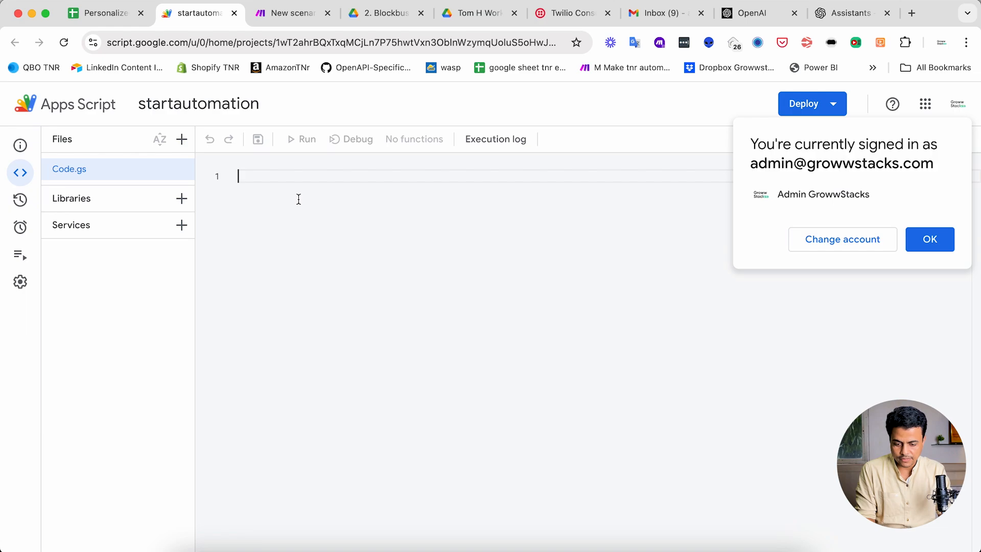
key("super+v")
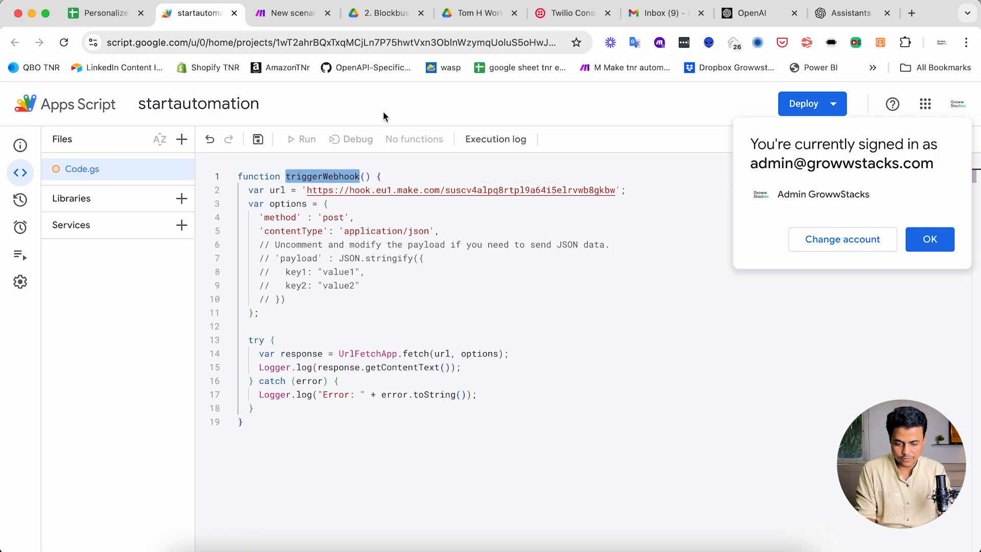
left_click(259, 141)
left_click(930, 240)
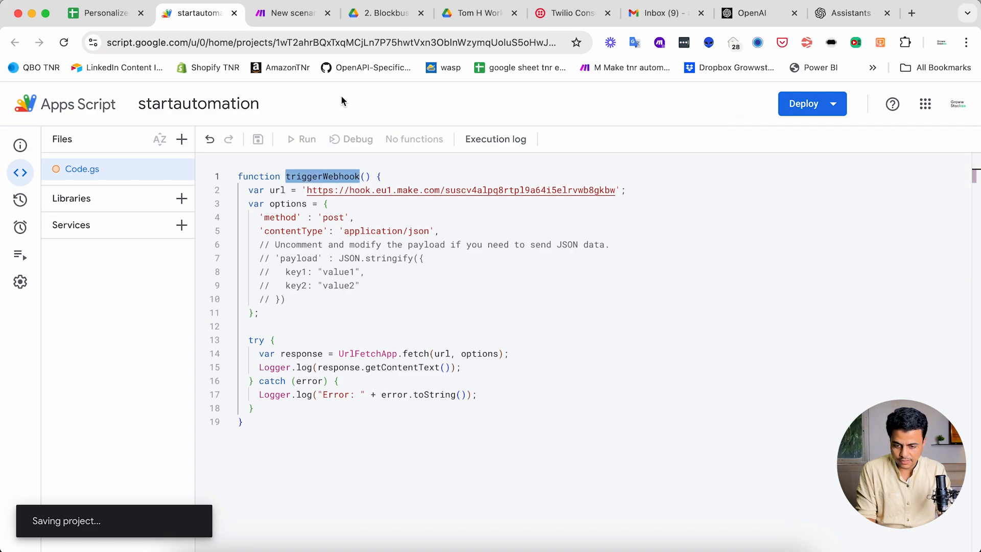
- Assign the triggerWebhook script to the Run Automation button in the outreach spreadsheet
key("ctrl+shift+Tab")
left_click(705, 212)
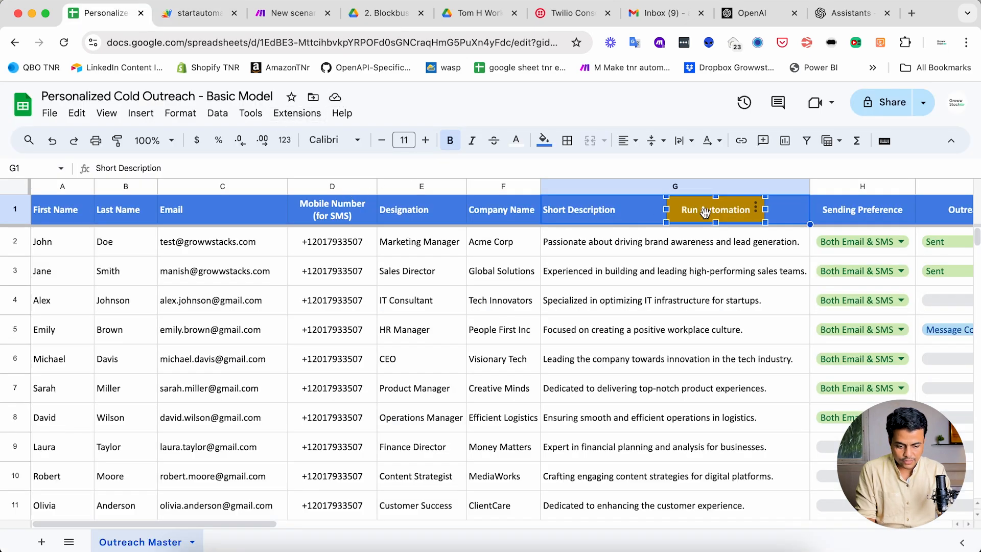
left_click(757, 210)
left_click(769, 272)
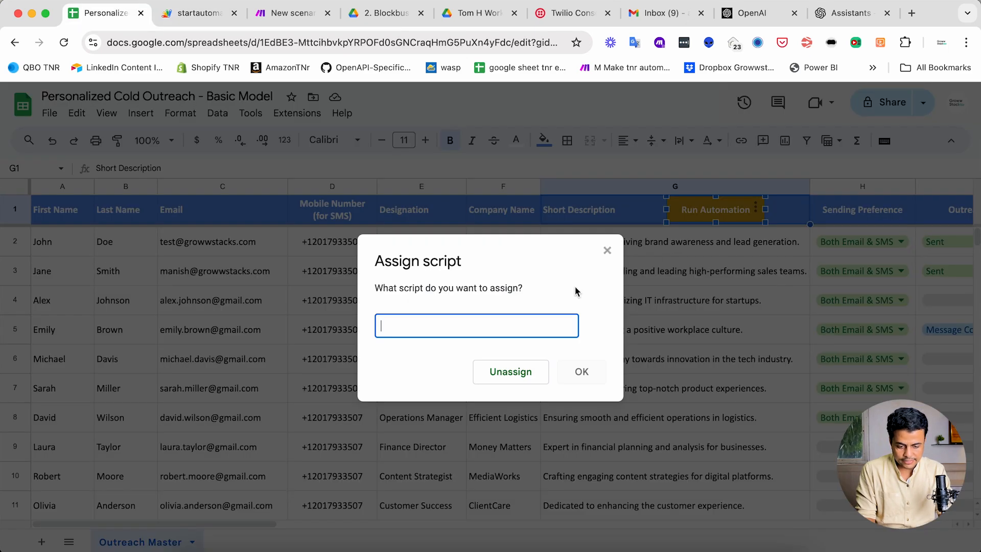
key("super+v")
key("ctrl+Tab")
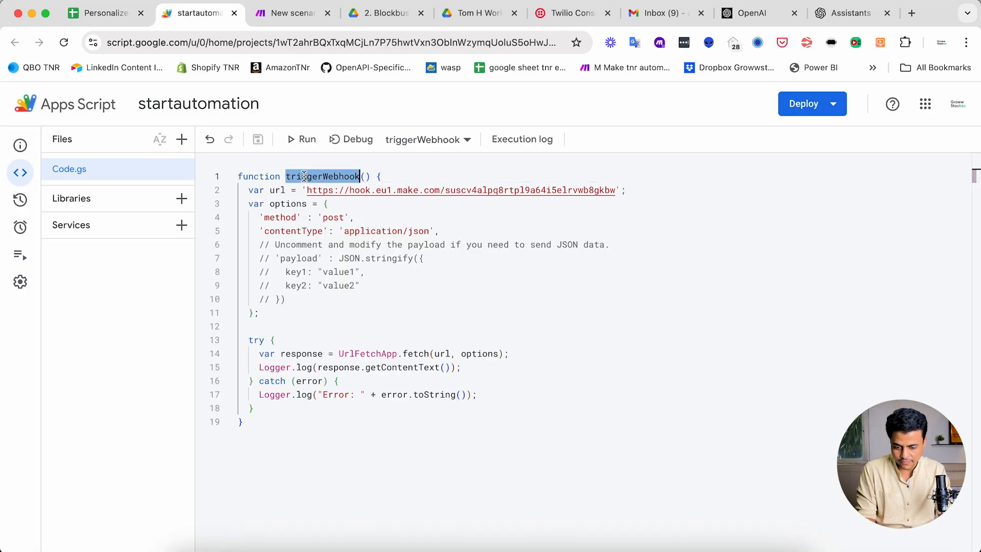
key("ctrl+shift+Tab")
left_click(582, 376)
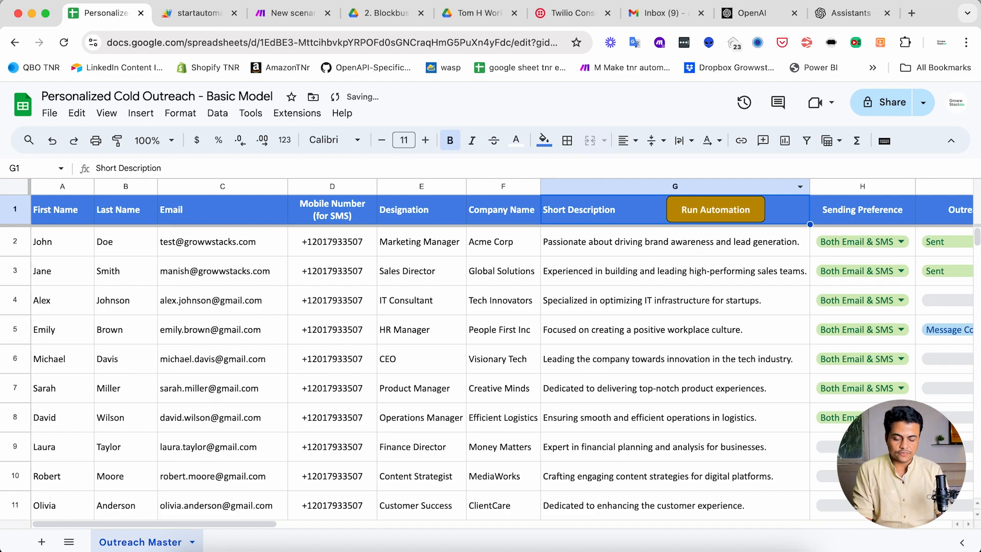
- Return to Make, save the "Trigger Make Scenario Instantly" scenario, and run it once to listen for webhook data
left_click(298, 14)
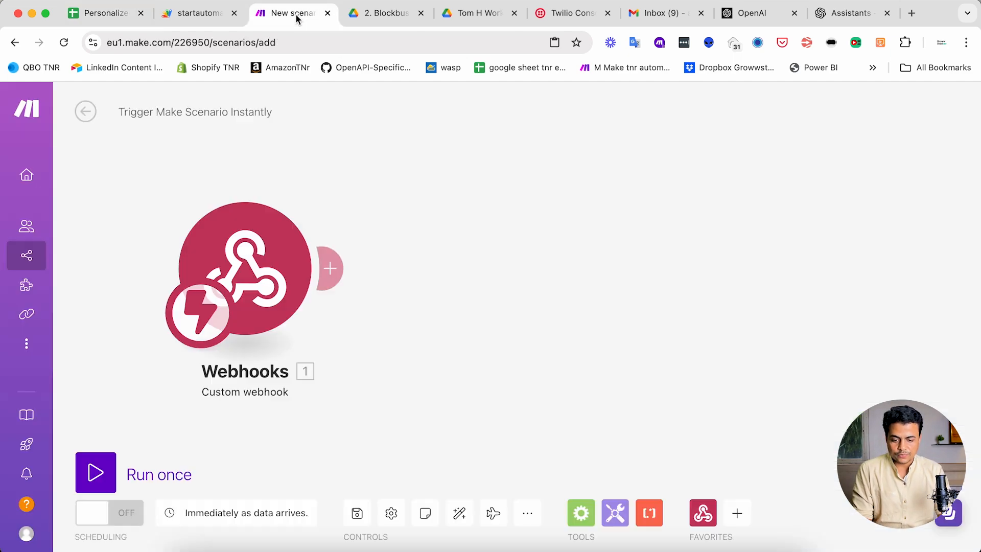
left_click(357, 513)
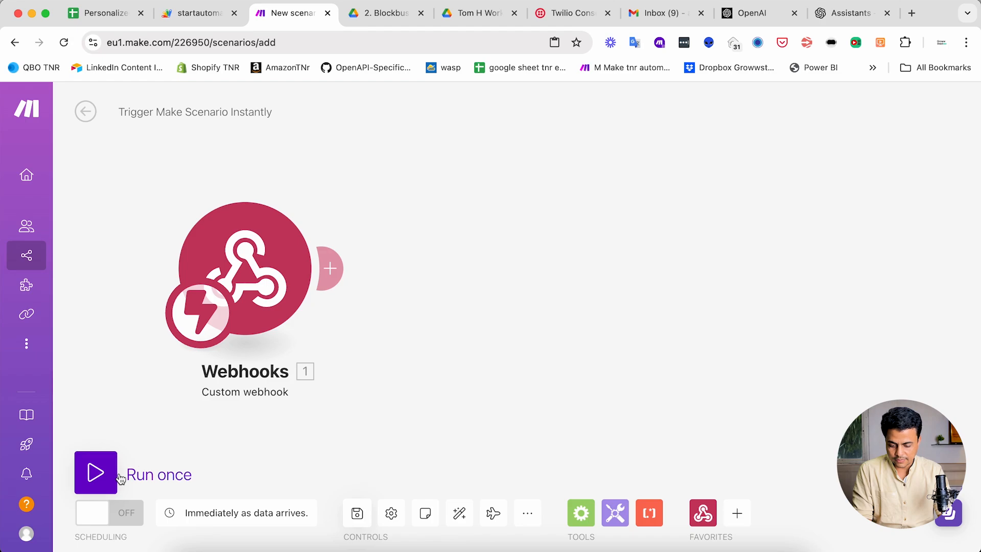
left_click(102, 476)
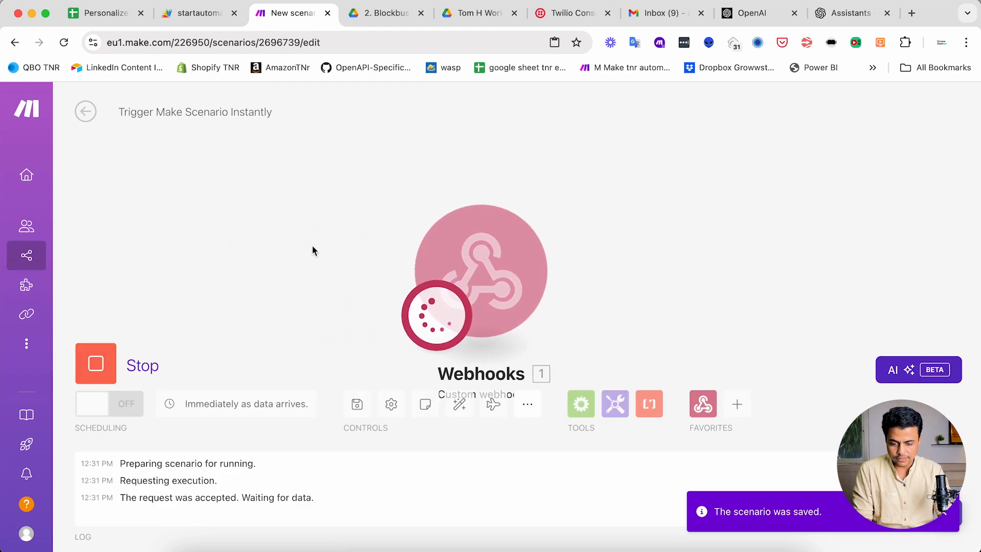
- Fire the Run Automation button in the spreadsheet and inspect the output bundle received by the Webhooks module in Make
left_click(199, 13)
left_click(106, 13)
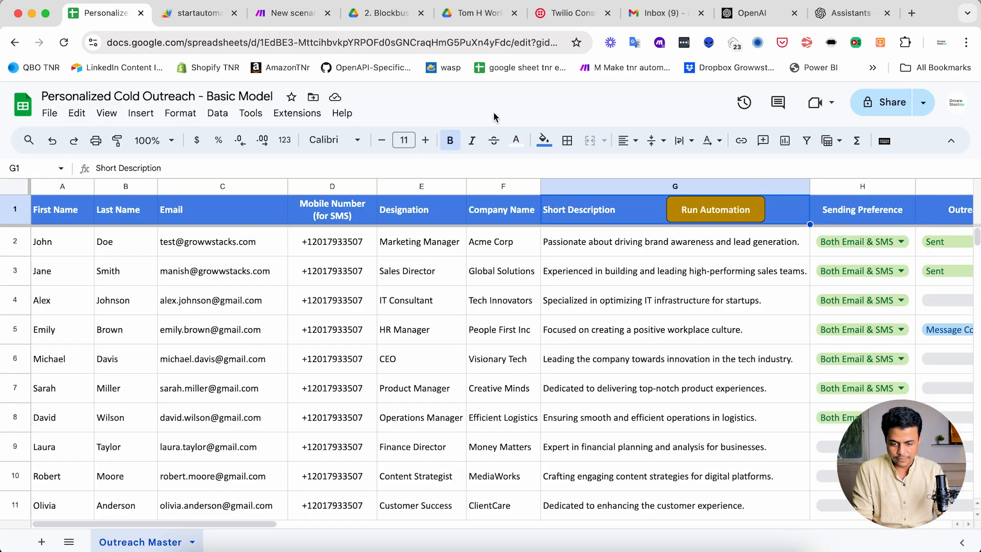
left_click(693, 213)
left_click(288, 13)
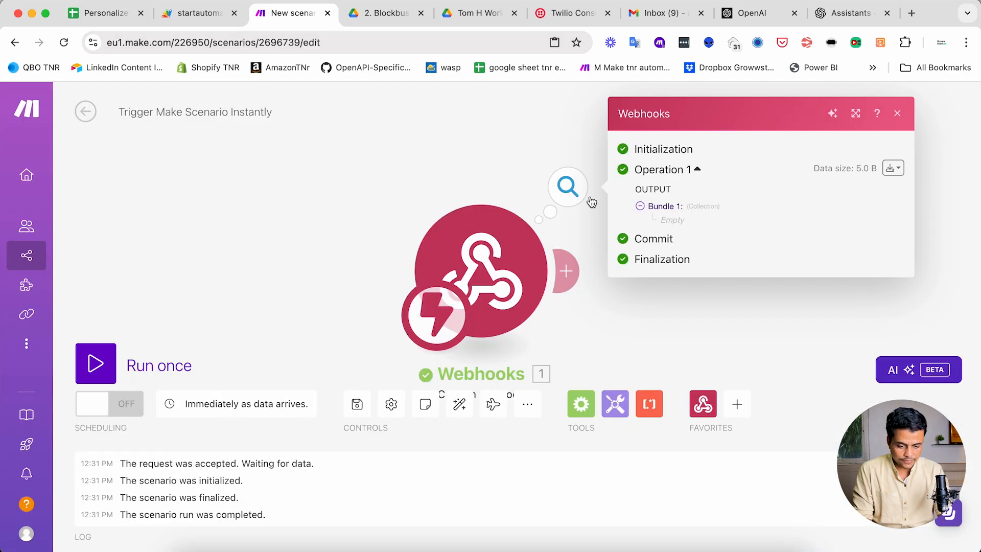
double_click(671, 225)
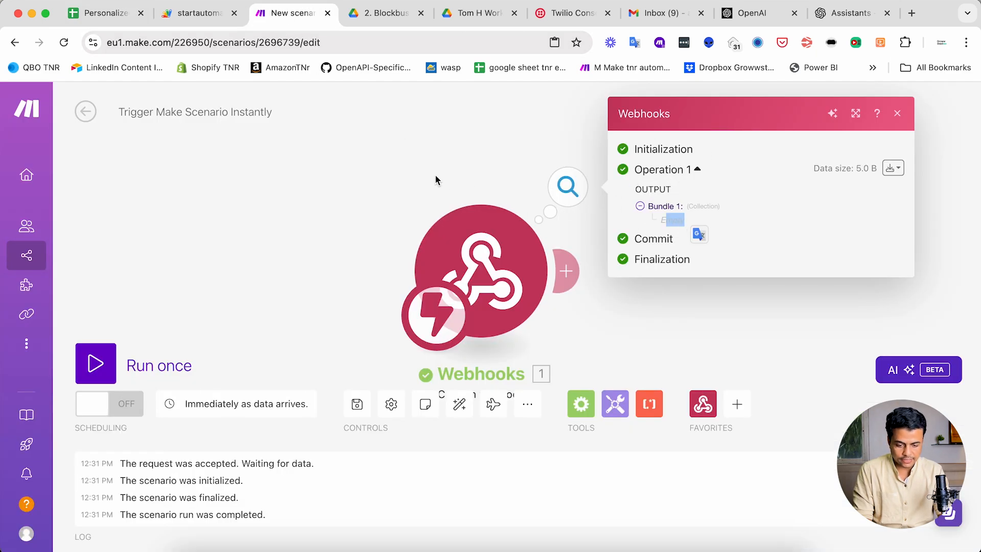
- Add a Make "Run a Scenario" module after the Custom webhook module
left_click_drag(436, 187, 296, 183)
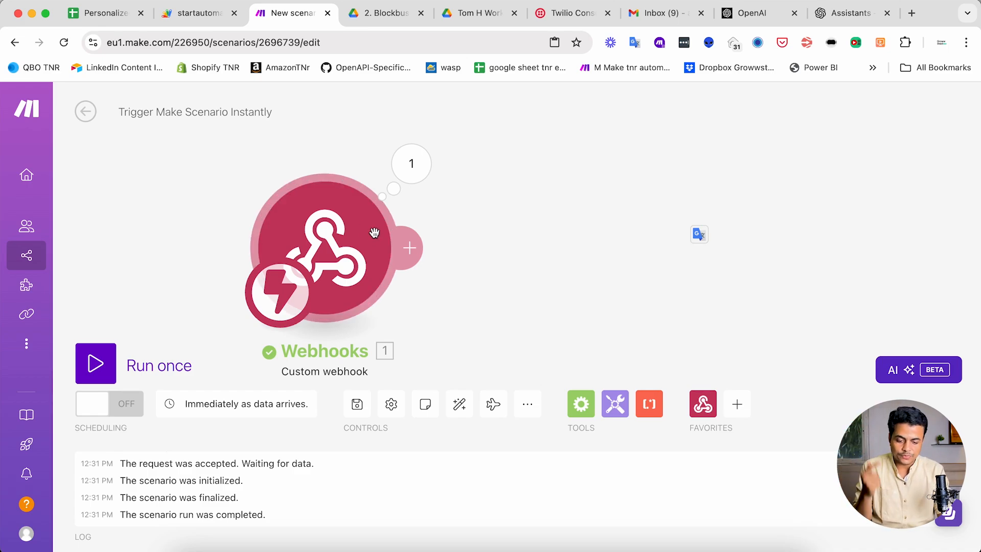
left_click(406, 246)
type("make")
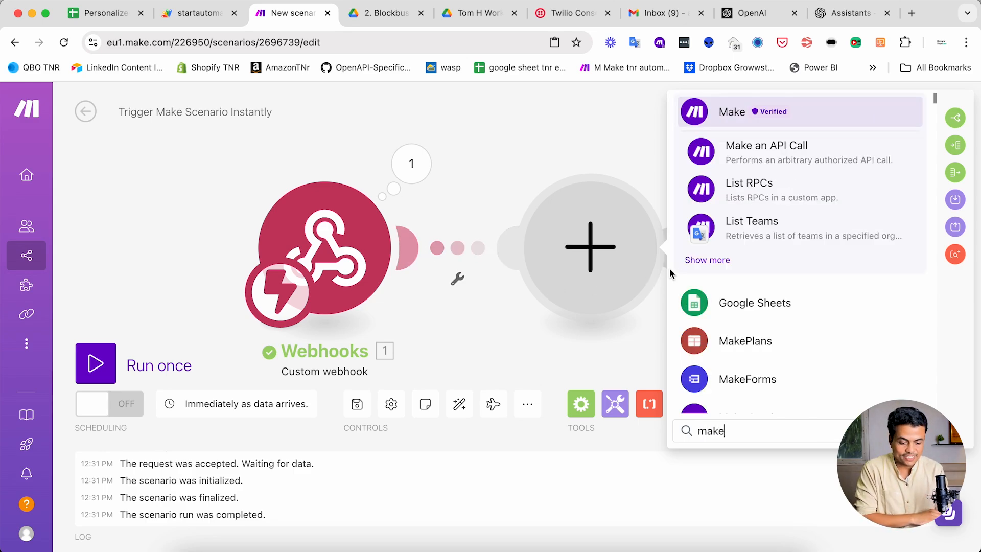
left_click(707, 260)
scroll(745, 327, "down", 5)
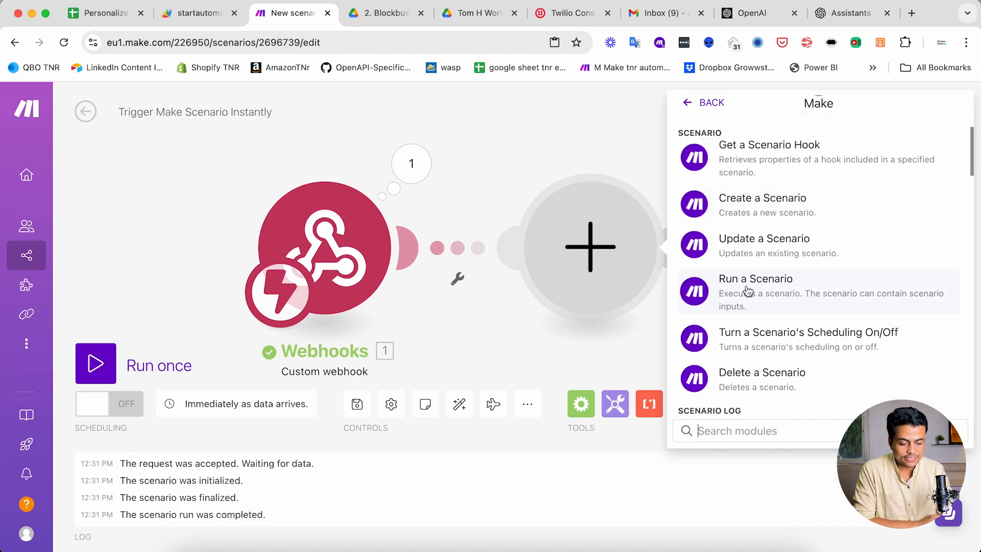
left_click(764, 291)
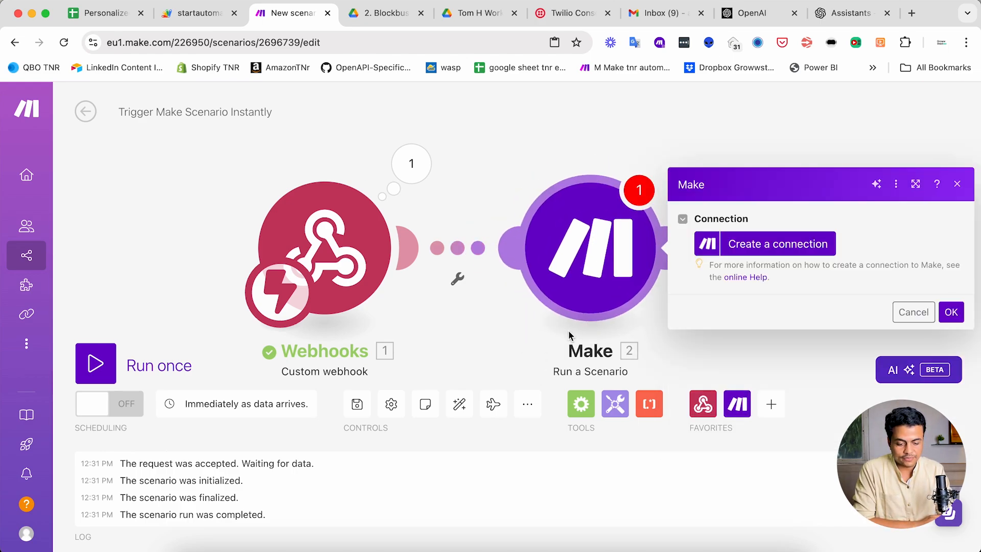
- Start a new connection for the Make "Run a Scenario" module and duplicate the scenario's browser tab for looking up account details
left_click(628, 238)
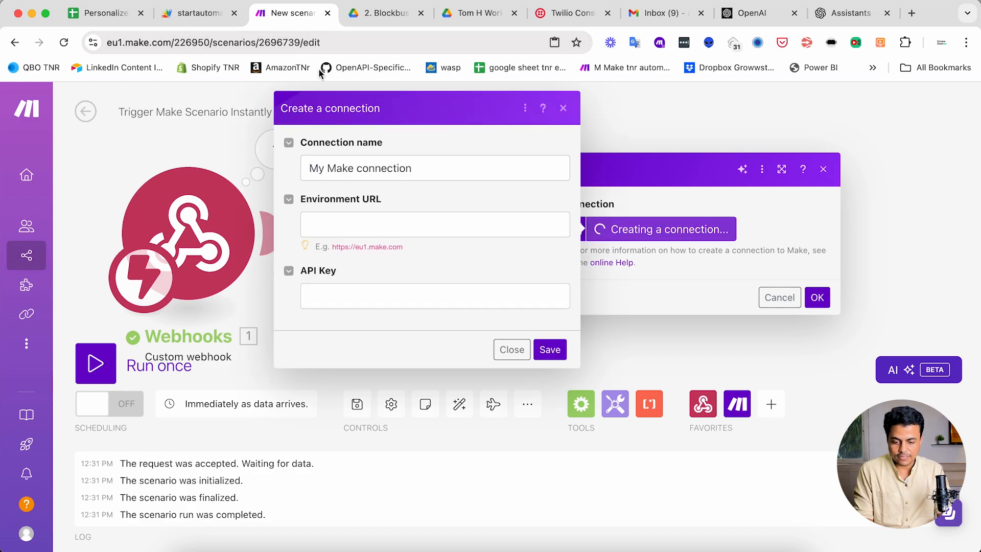
right_click(287, 12)
left_click(318, 103)
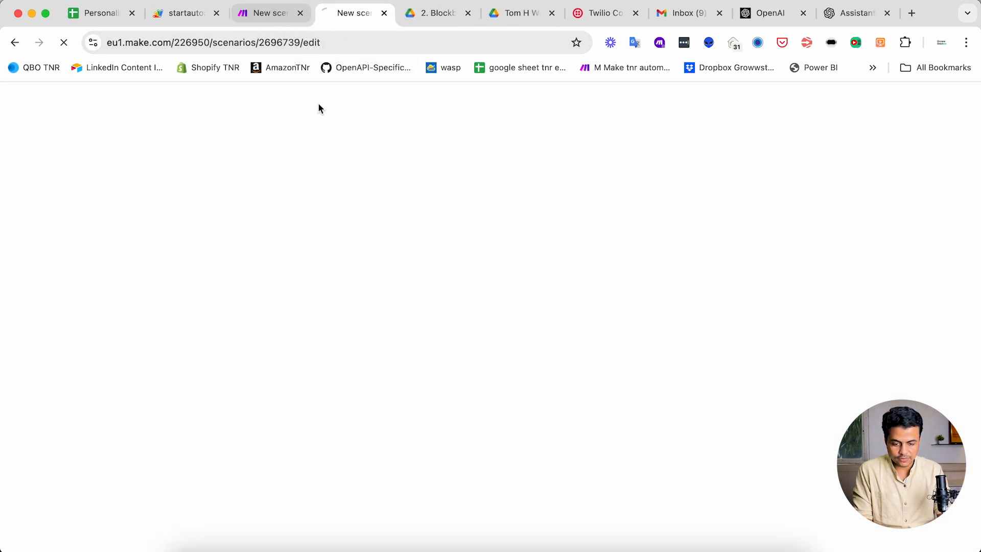
key("ctrl+shift+Tab")
left_click(417, 289)
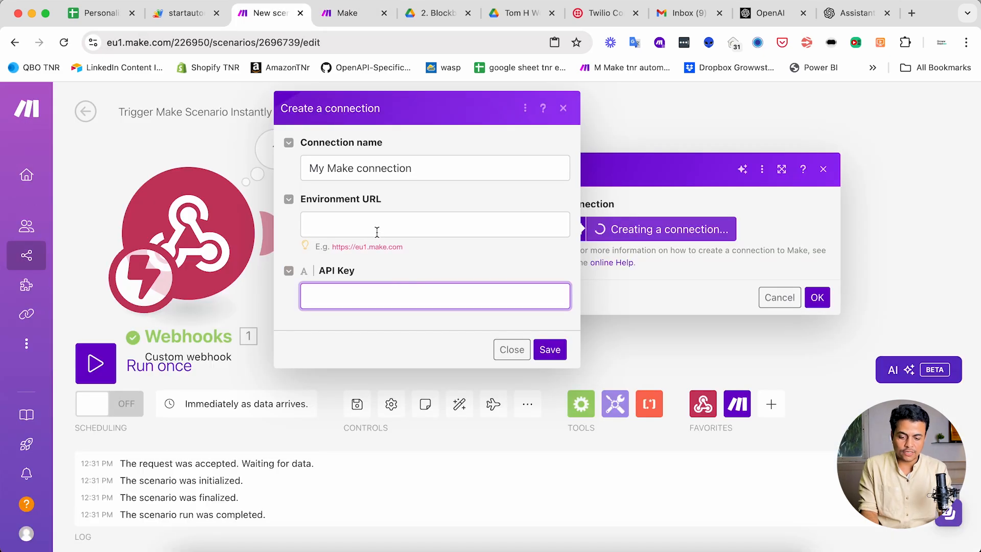
left_click(376, 234)
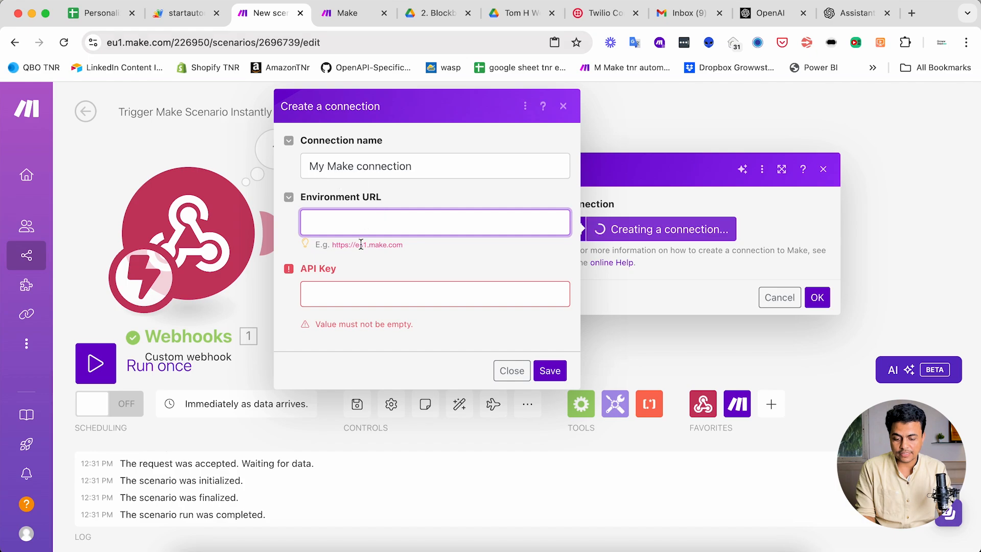
left_click_drag(334, 249, 408, 247)
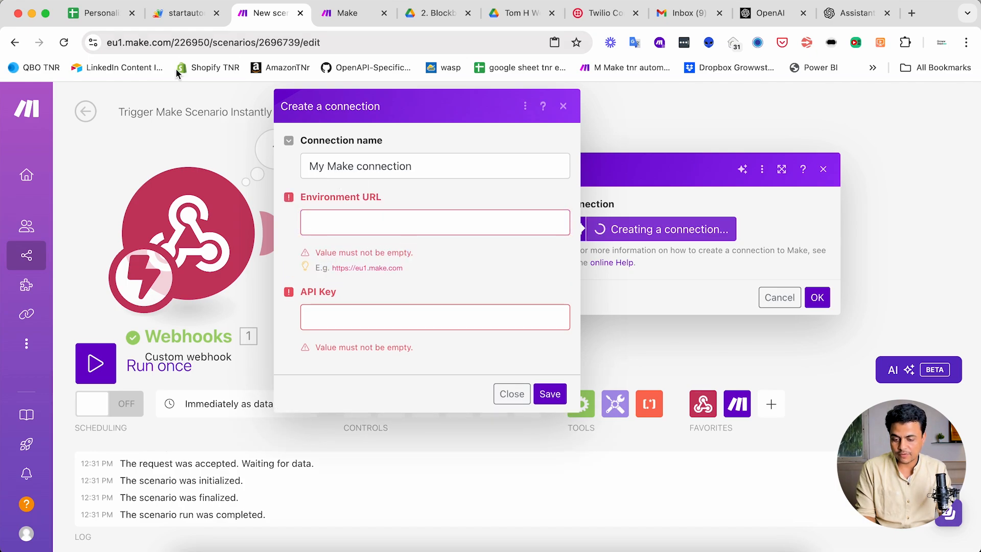
left_click_drag(203, 43, 97, 44)
key("super+c")
left_click(408, 221)
key("super+v")
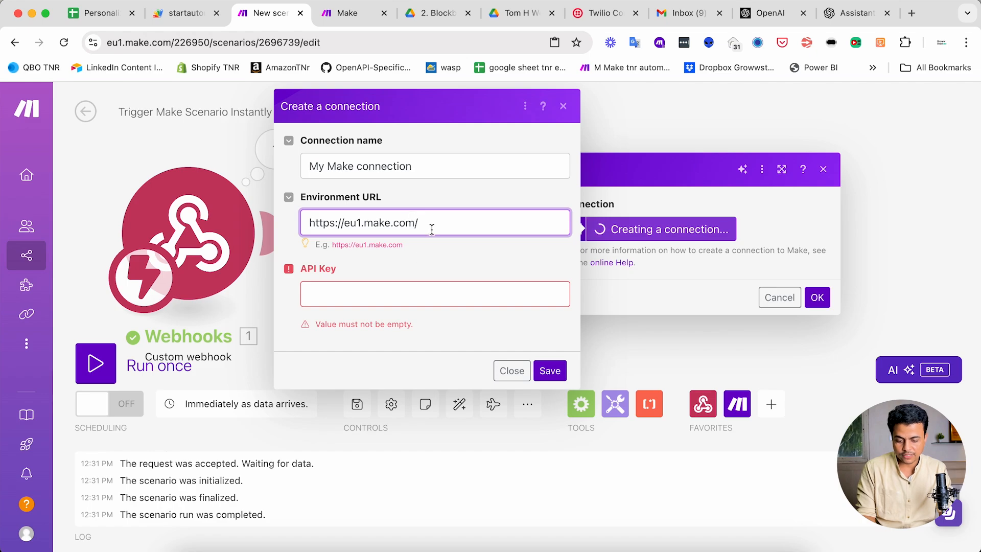
left_click(399, 293)
- Open the API Access page of the Make user profile in the duplicate tab
key("ctrl+Tab")
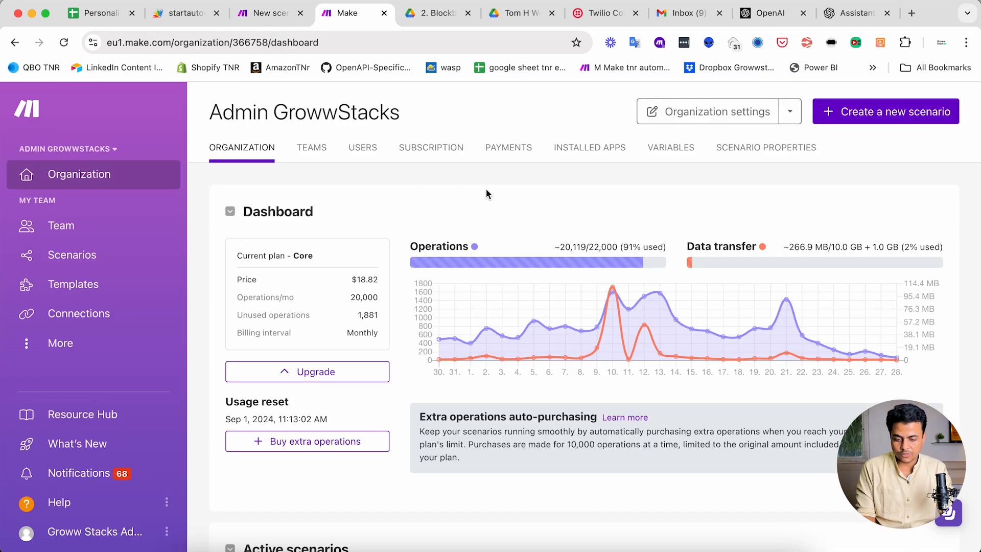
left_click(108, 523)
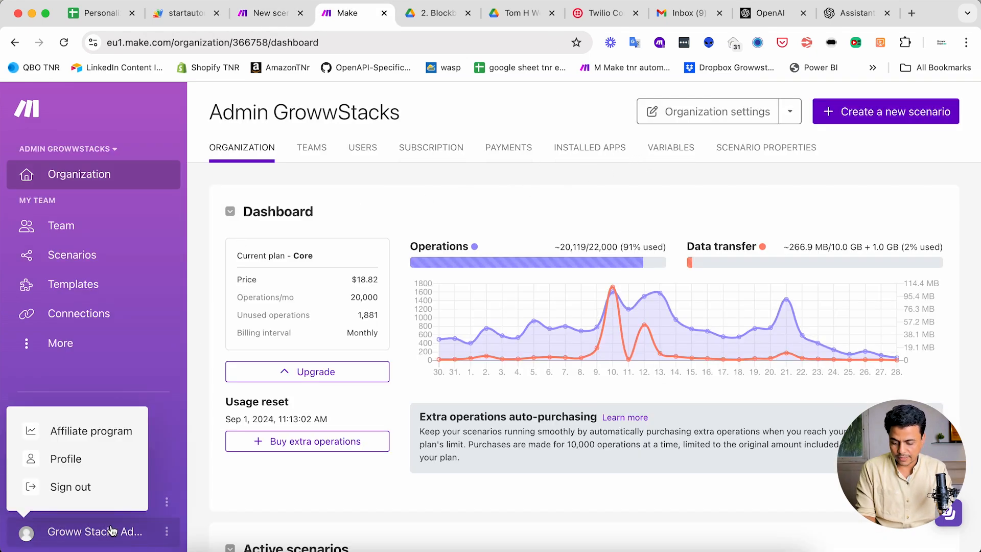
left_click(82, 458)
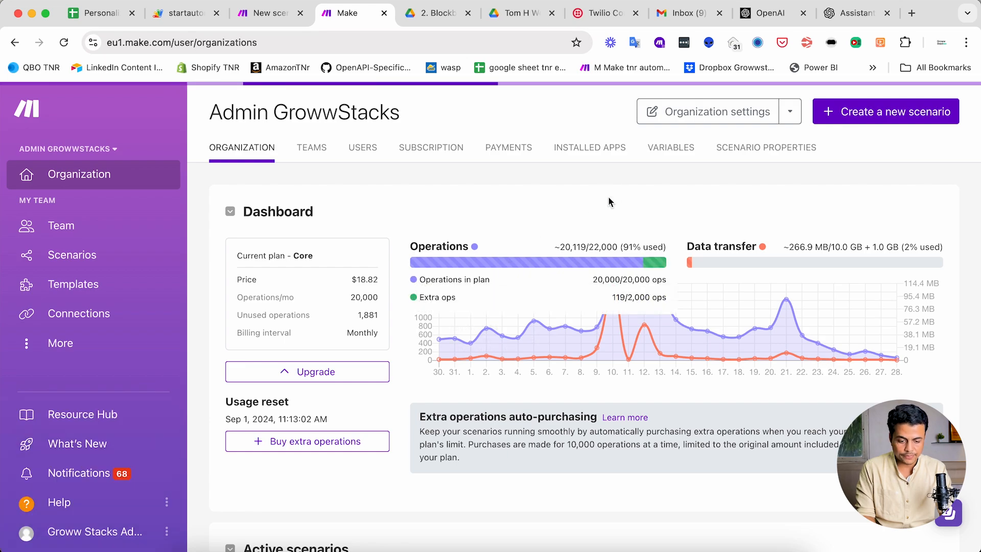
left_click(608, 155)
left_click(554, 157)
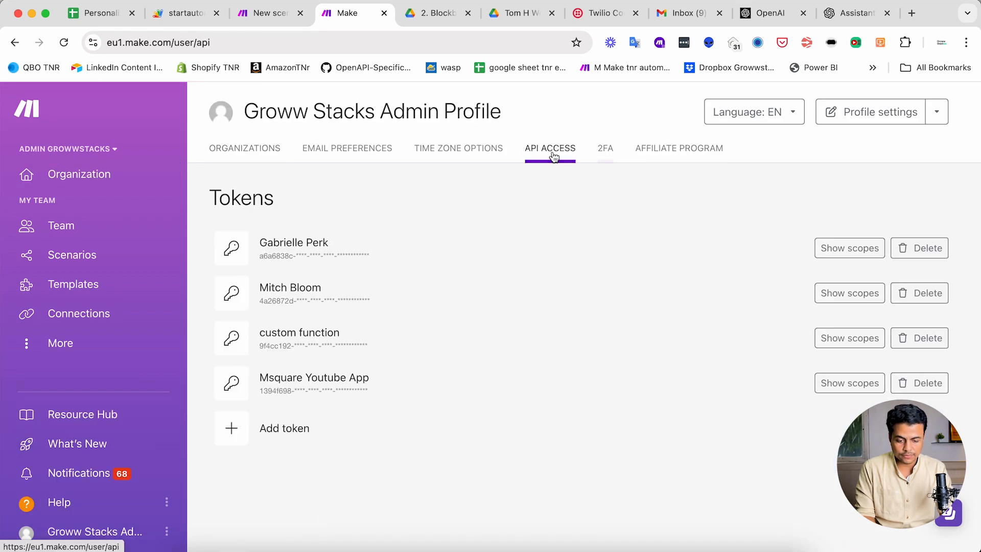
- Add an API token labelled "Run Scenario Automation" with all scopes selected and save it
left_click(295, 429)
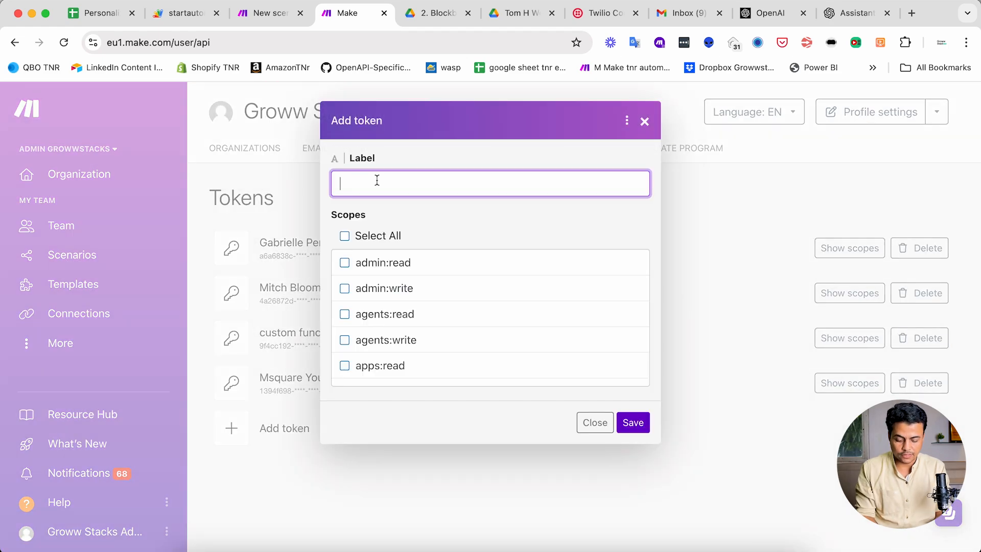
type("Run Scenario Automation")
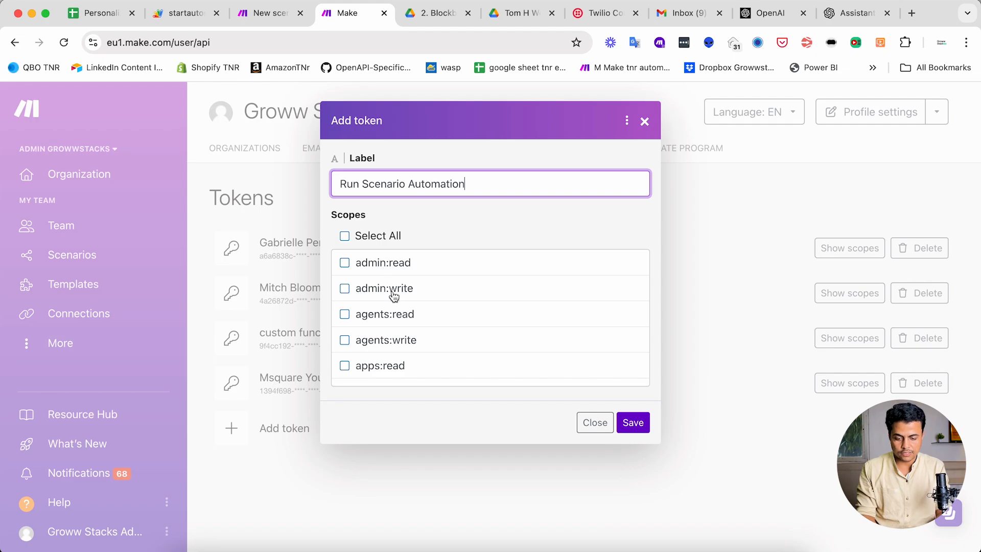
scroll(394, 324, "down", 5)
scroll(357, 271, "up", 5)
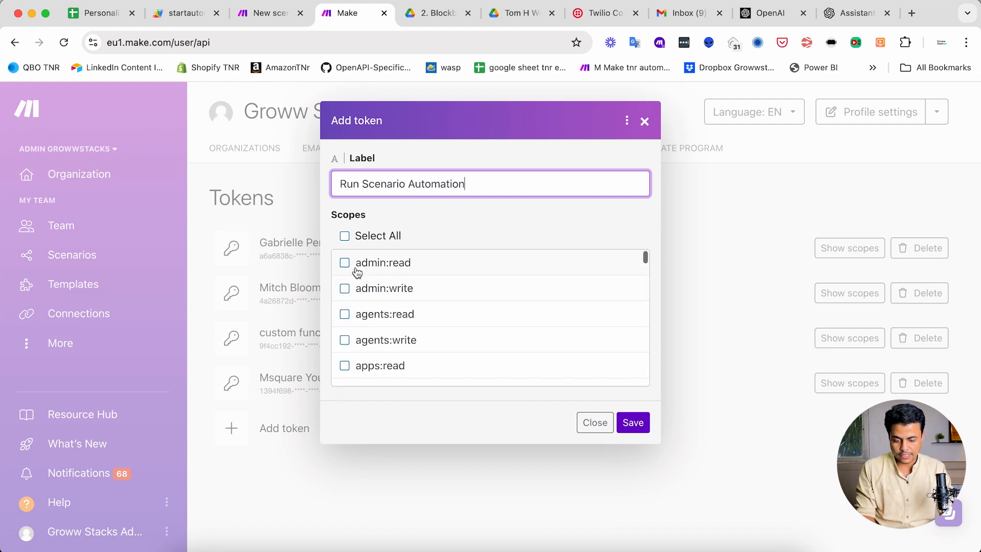
left_click(345, 238)
scroll(398, 345, "down", 15)
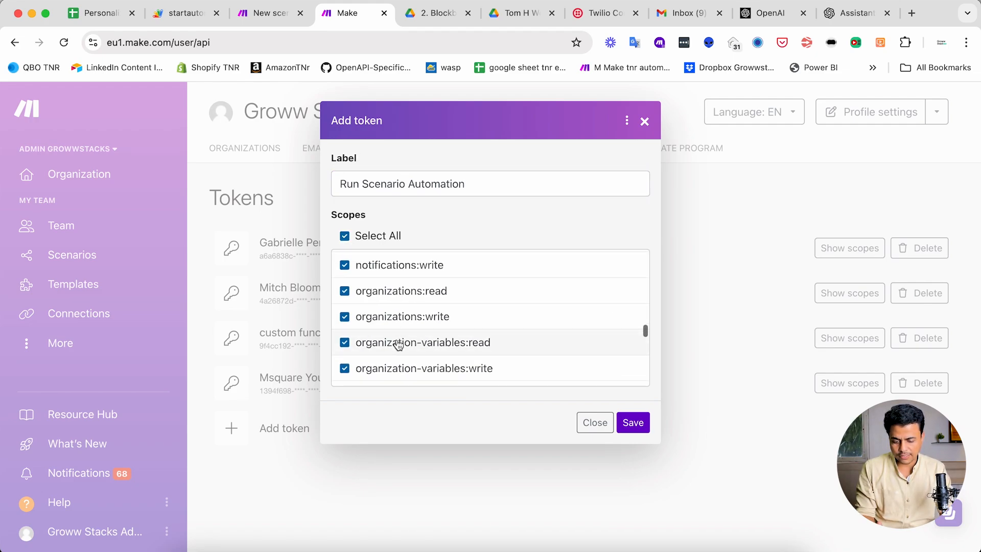
scroll(399, 346, "up", 3)
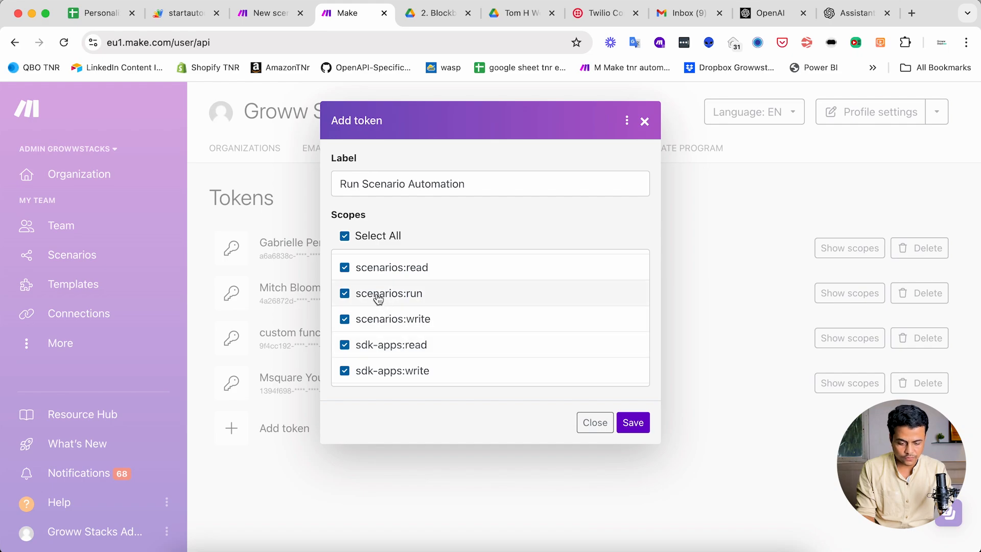
scroll(427, 325, "up", 1)
left_click(627, 420)
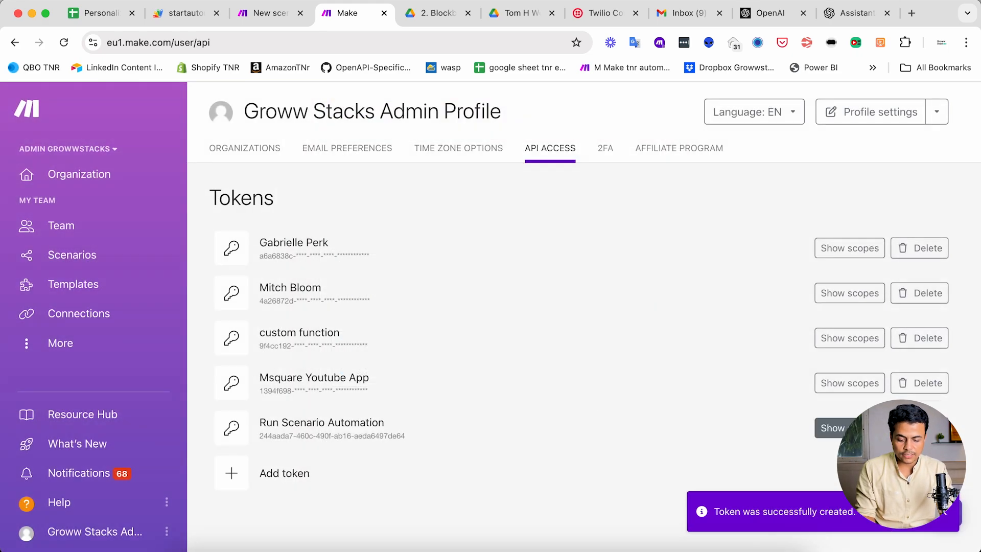
- Copy the new token into the connection's API Key field and save "My Make connection"
left_click_drag(405, 436, 259, 436)
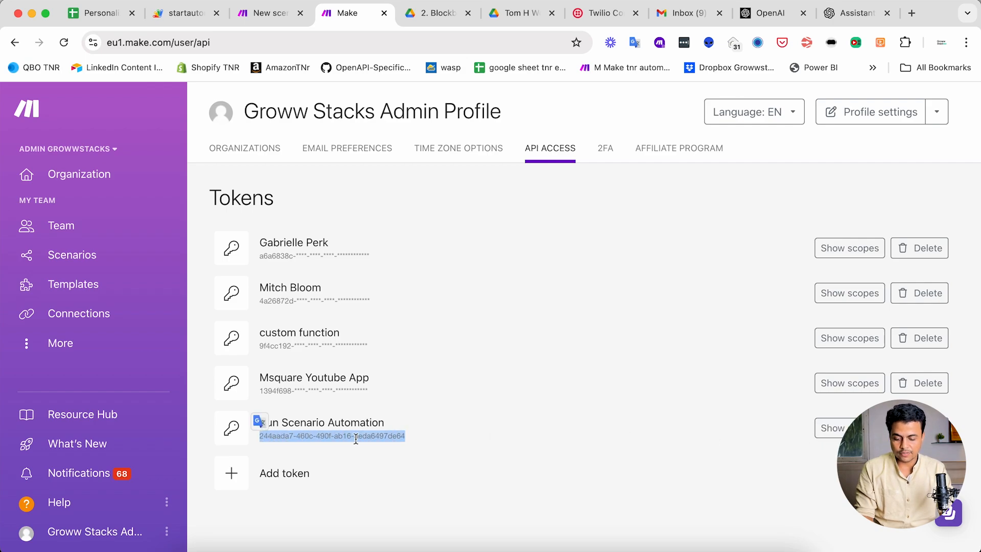
left_click(443, 446)
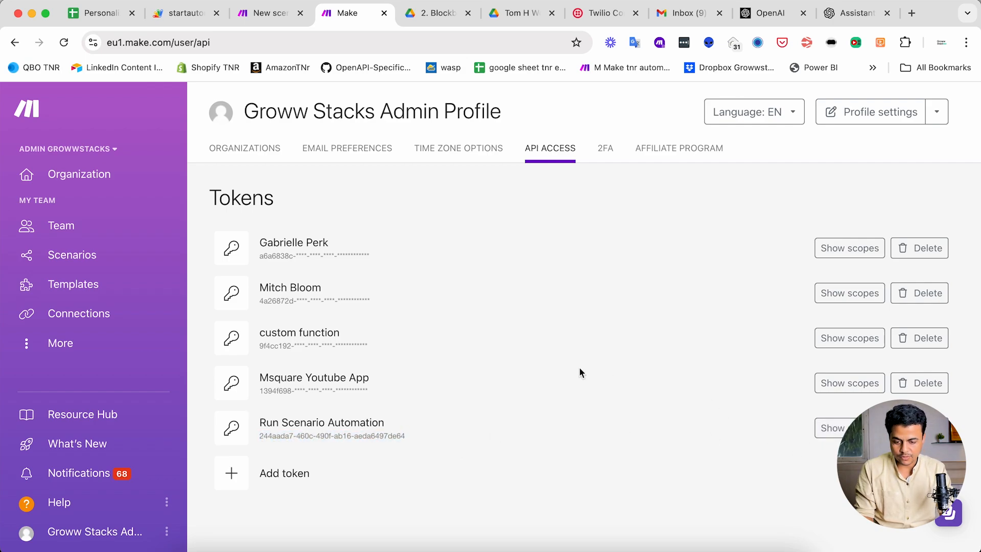
key("ctrl+shift+Tab")
key("super+v")
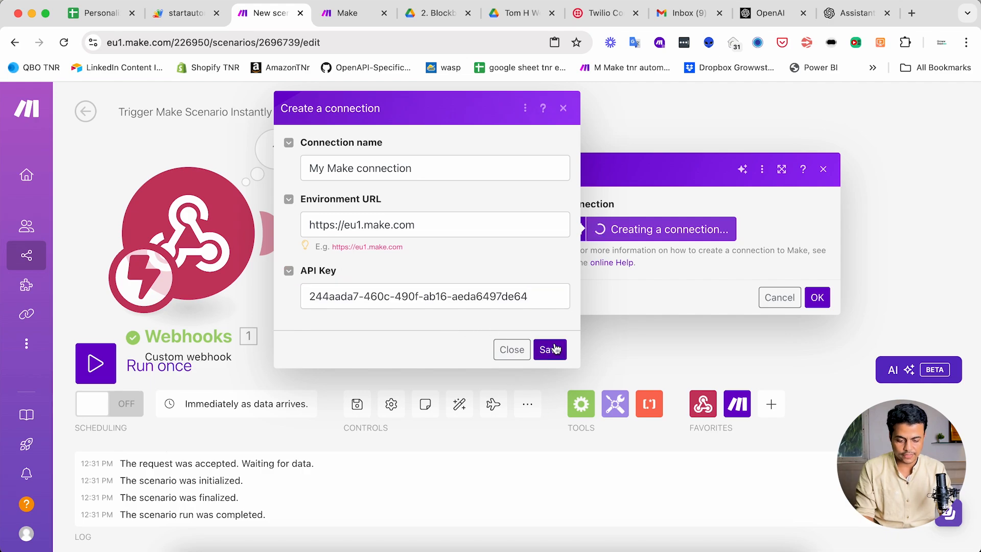
left_click(550, 350)
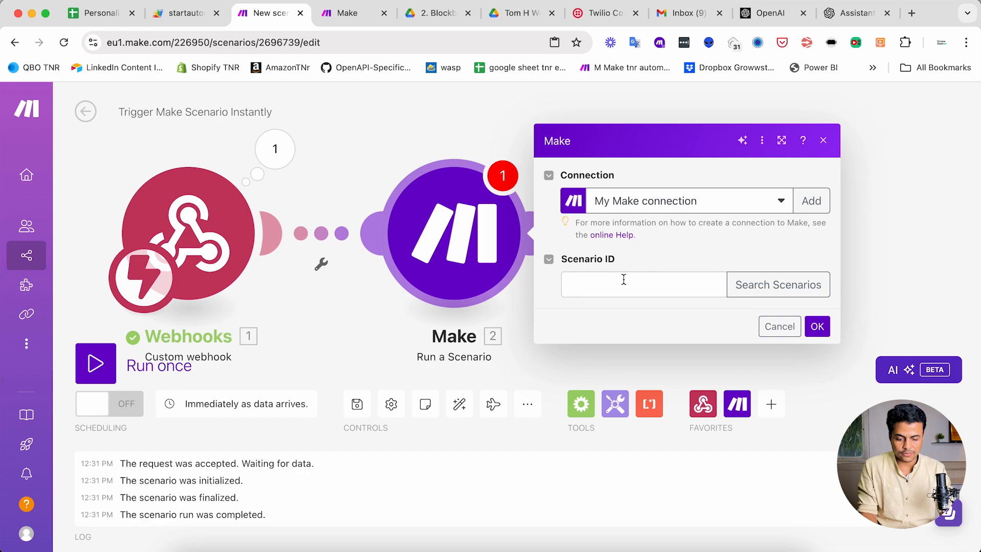
- Open the "Cold Email and SMS Outreach using ChatGPT" scenario in the duplicate tab to get its ID
left_click(624, 284)
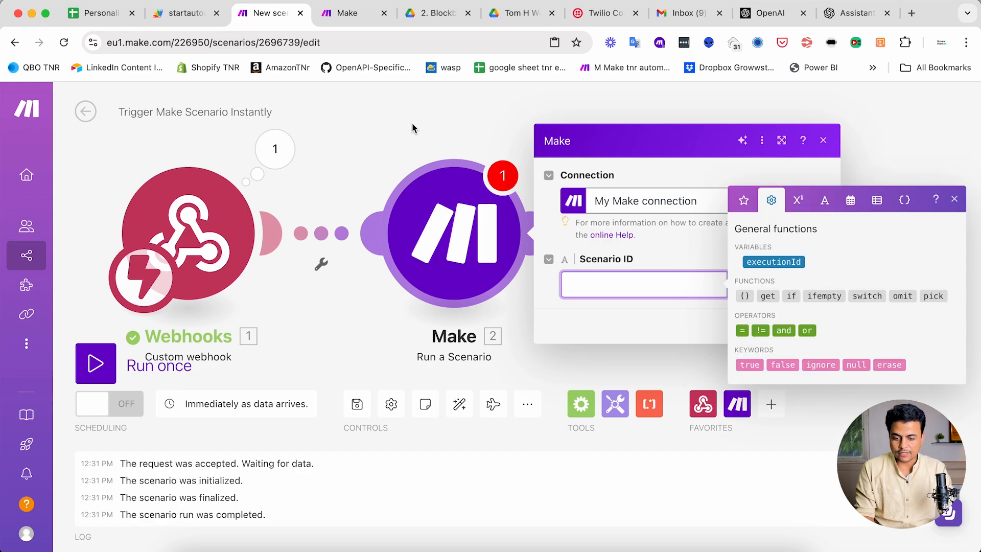
left_click(350, 18)
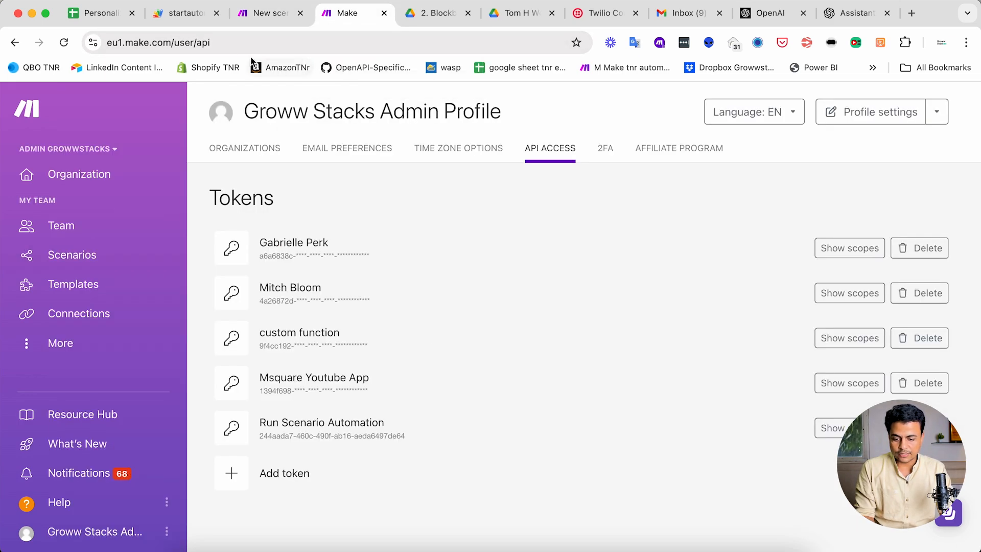
left_click(100, 255)
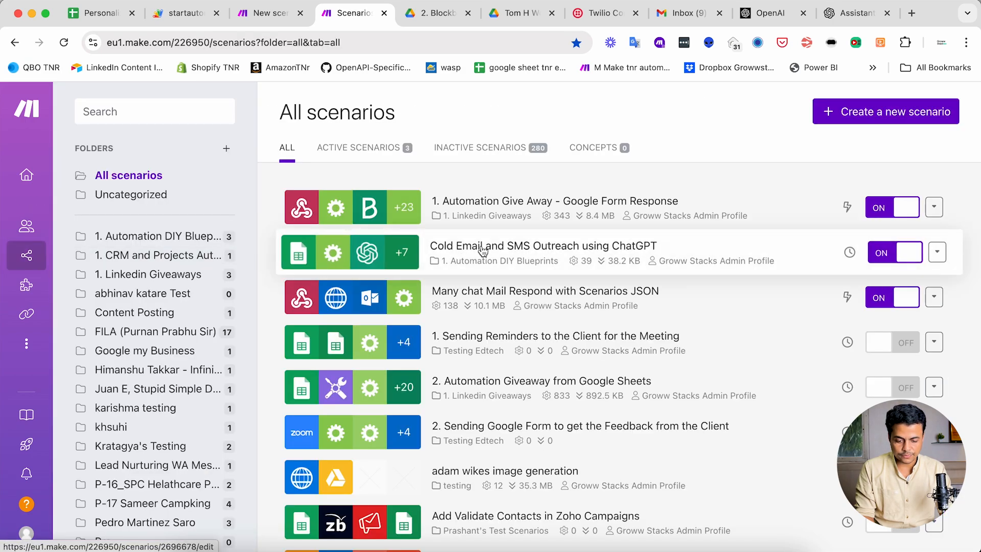
left_click(483, 251)
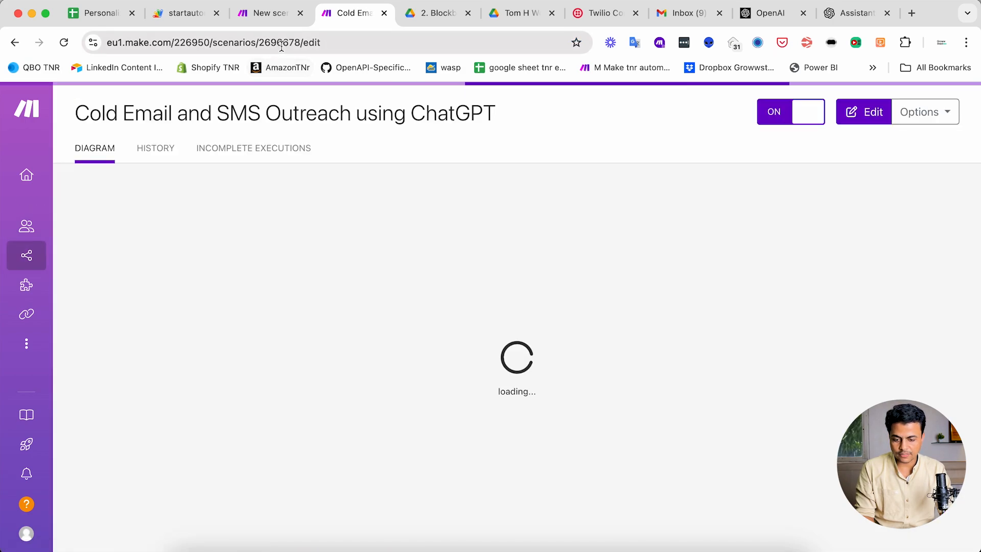
- Copy the outreach scenario's ID from its address and set the Make module's Scenario ID to 2696678
left_click(277, 43)
left_click(277, 44)
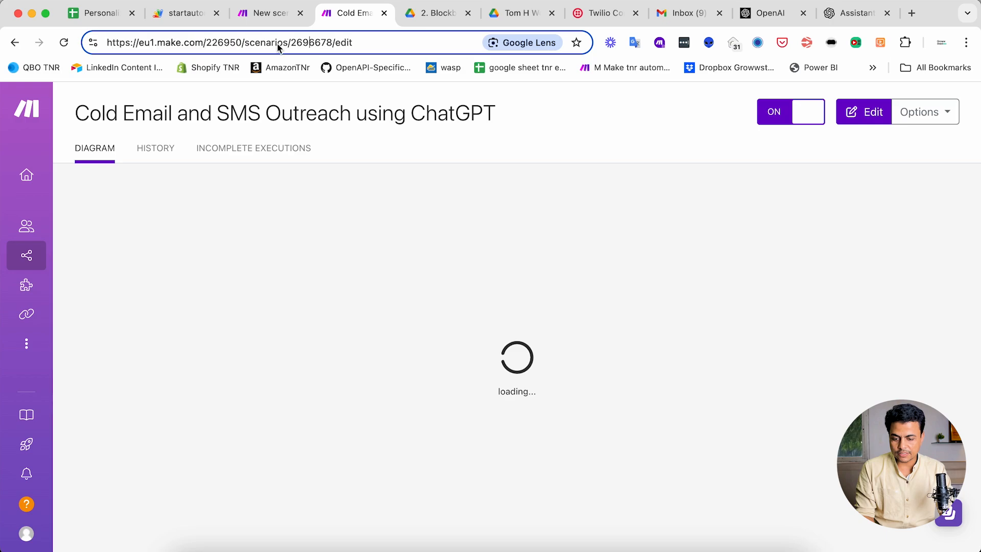
double_click(308, 45)
key("super+c")
left_click(268, 13)
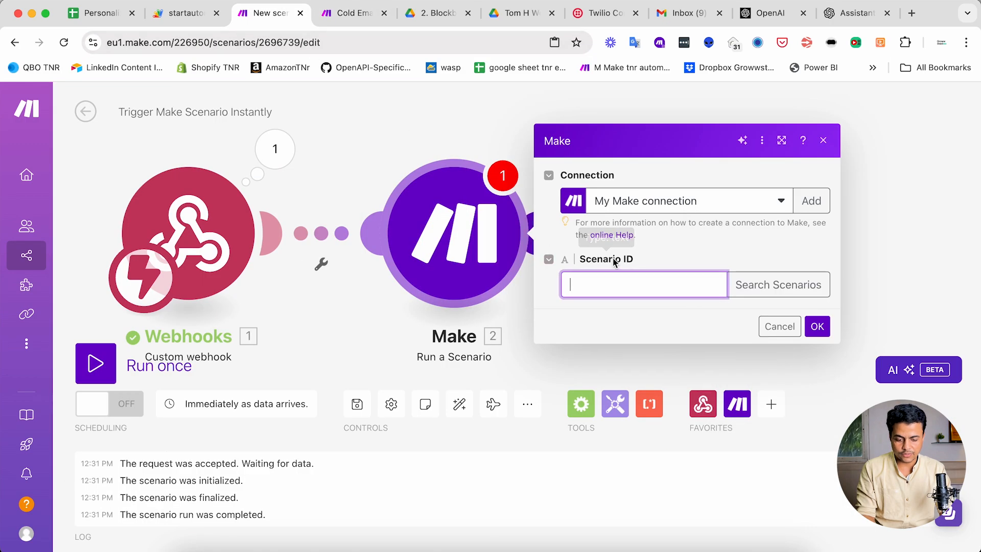
key("super+v")
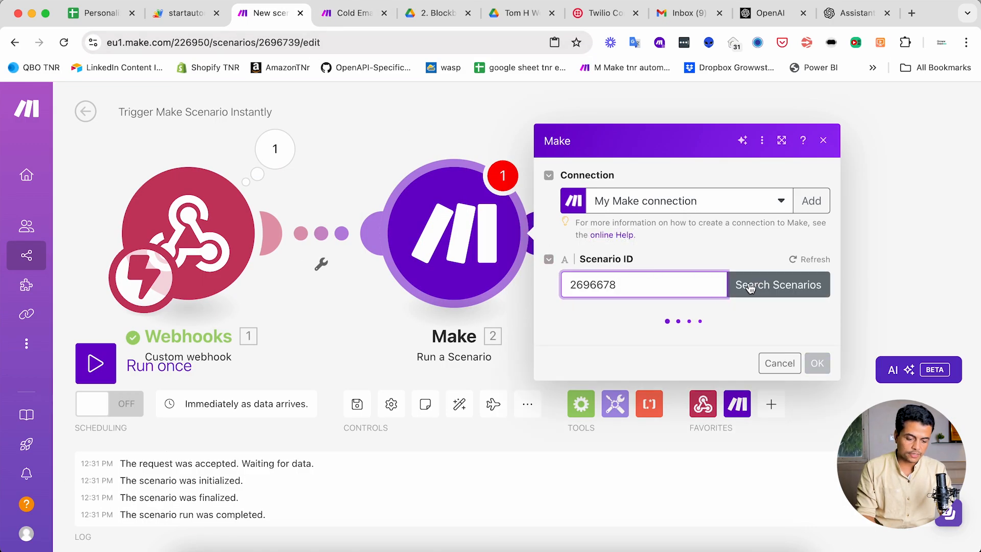
- Search scenarios in the Admin GrowwStacks organization, team My Team, folder "1. Automation DIY Blueprints"
left_click(787, 276)
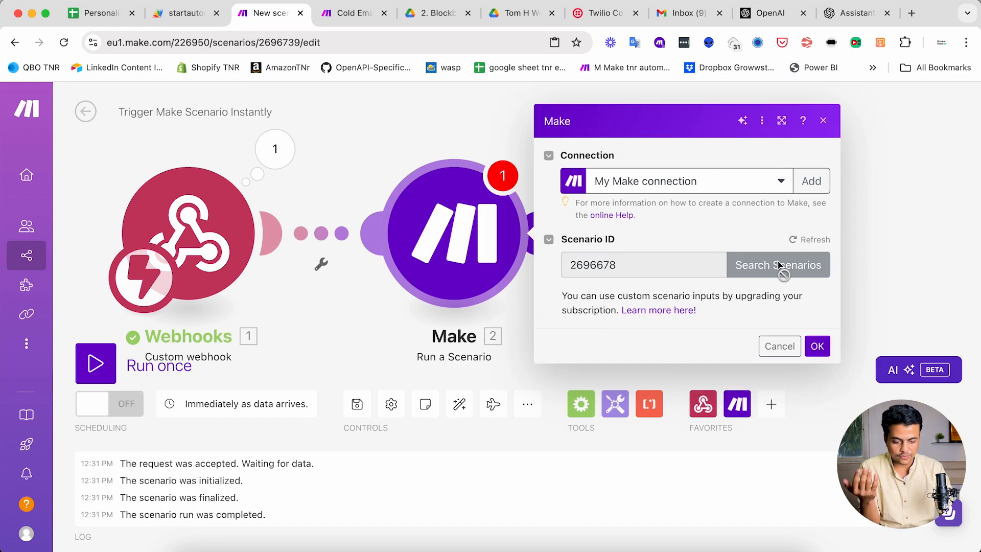
left_click(645, 268)
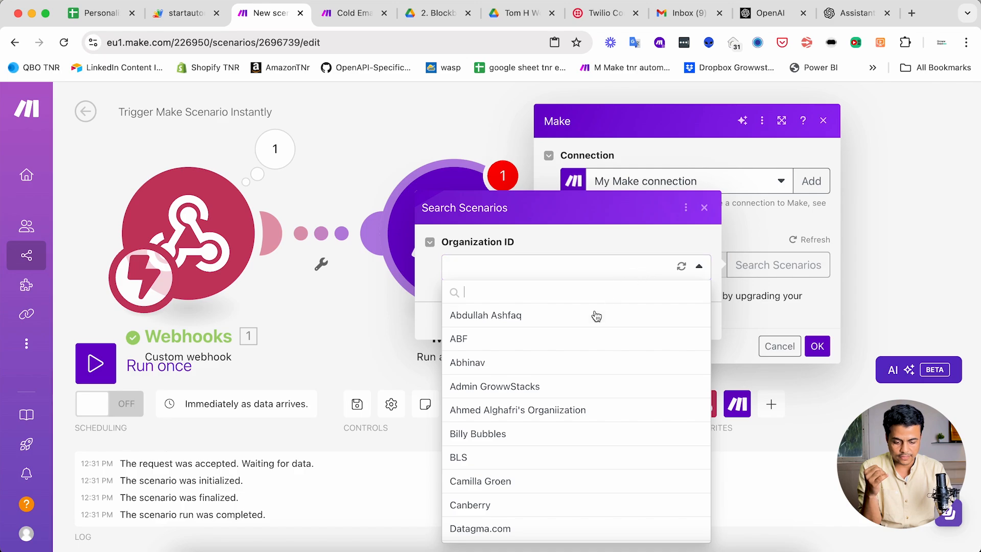
scroll(583, 368, "down", 5)
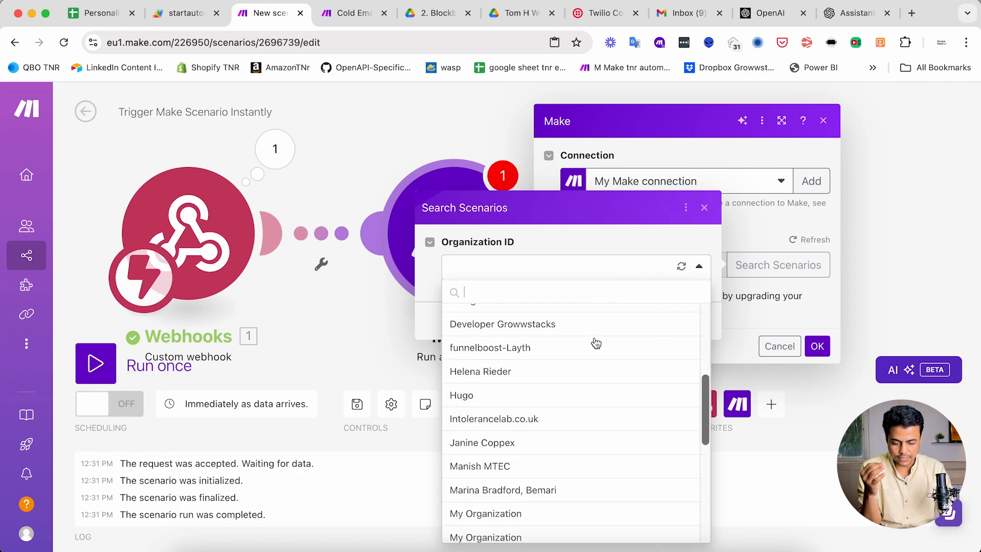
scroll(593, 348, "up", 4)
left_click(539, 320)
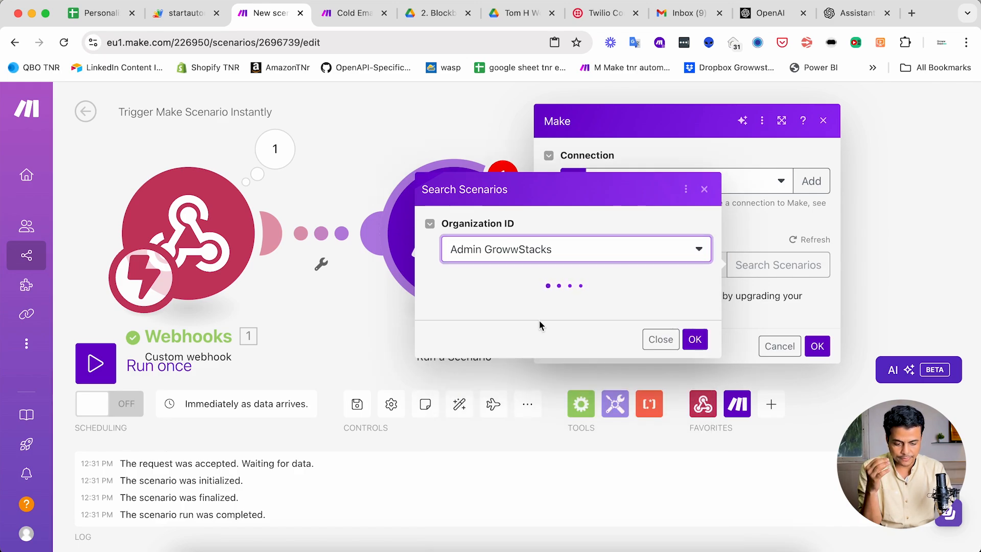
left_click(508, 292)
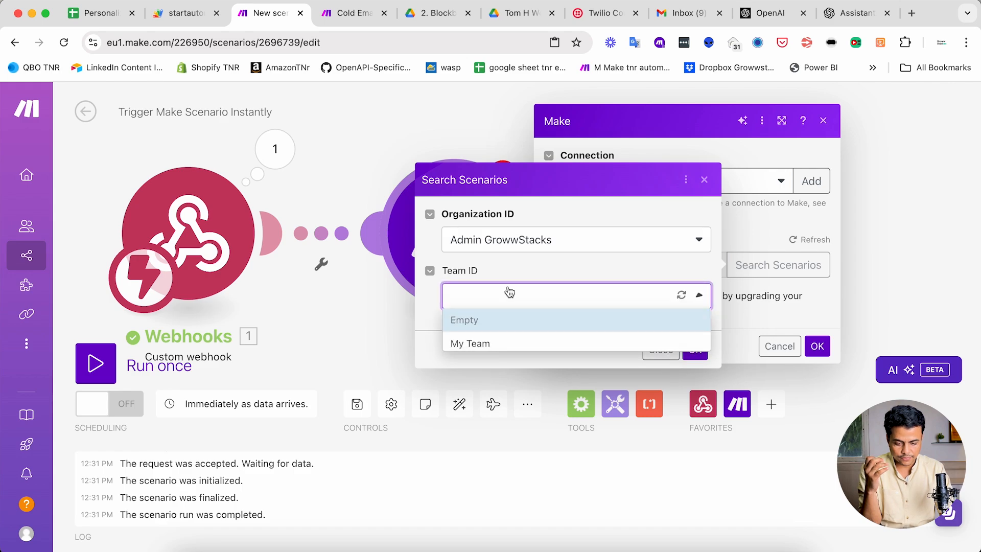
left_click(500, 343)
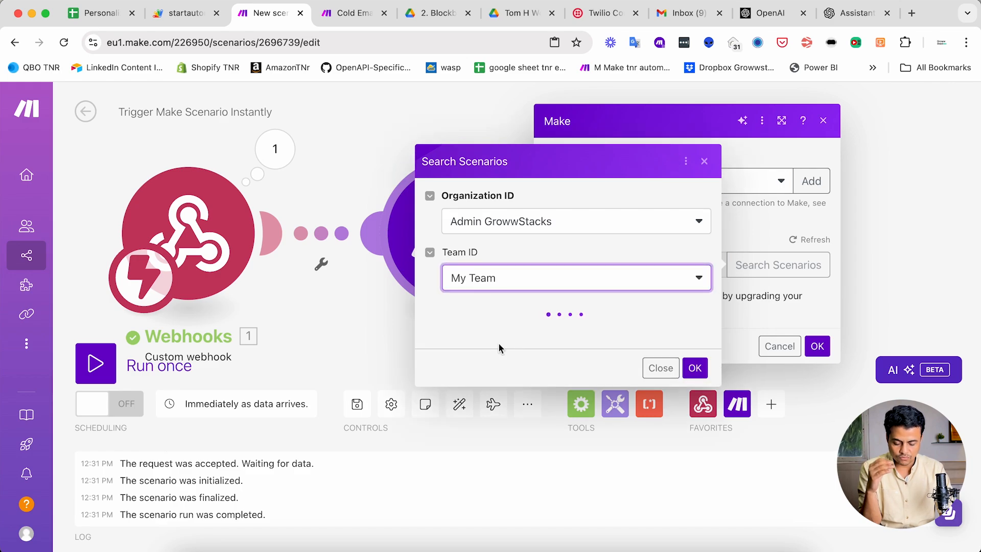
left_click(535, 324)
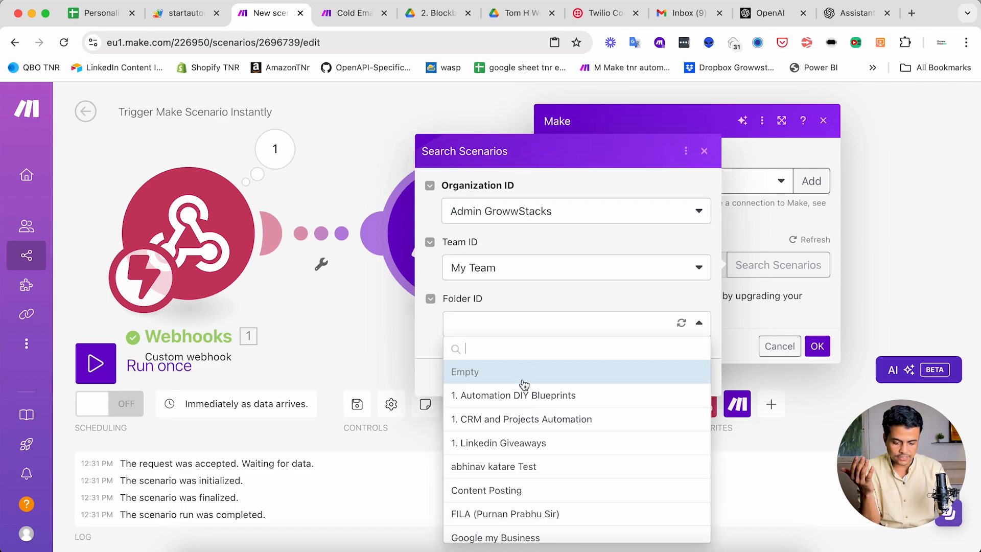
left_click(524, 396)
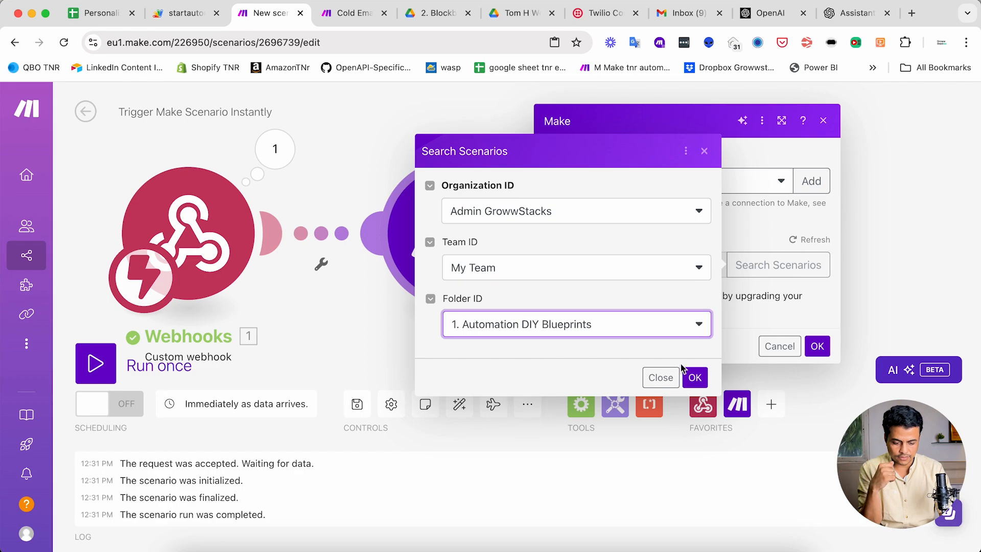
left_click(694, 377)
- Choose "Cold Email and SMS Outreach using ChatGPT" as the scenario to run and confirm the Make module's settings
left_click(738, 264)
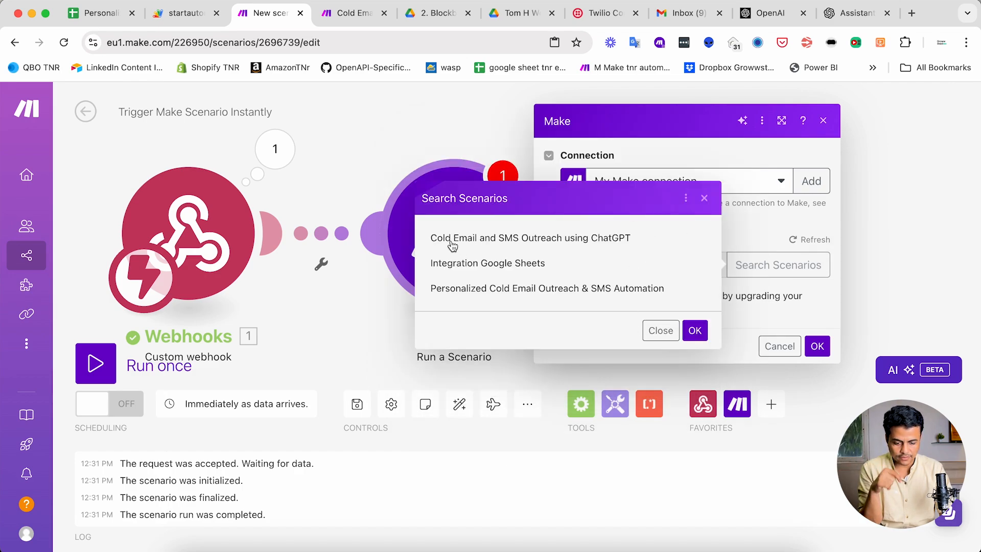
left_click(553, 240)
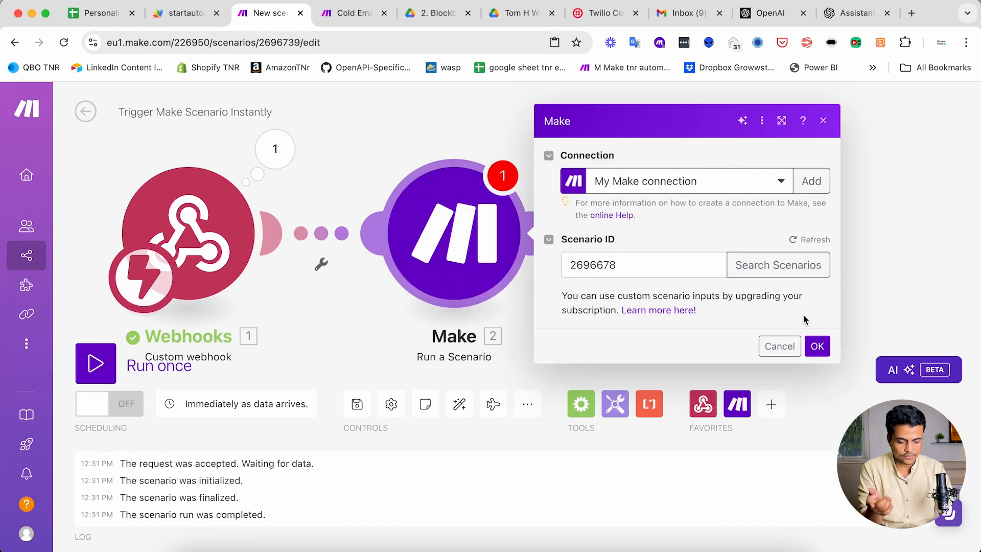
left_click(817, 346)
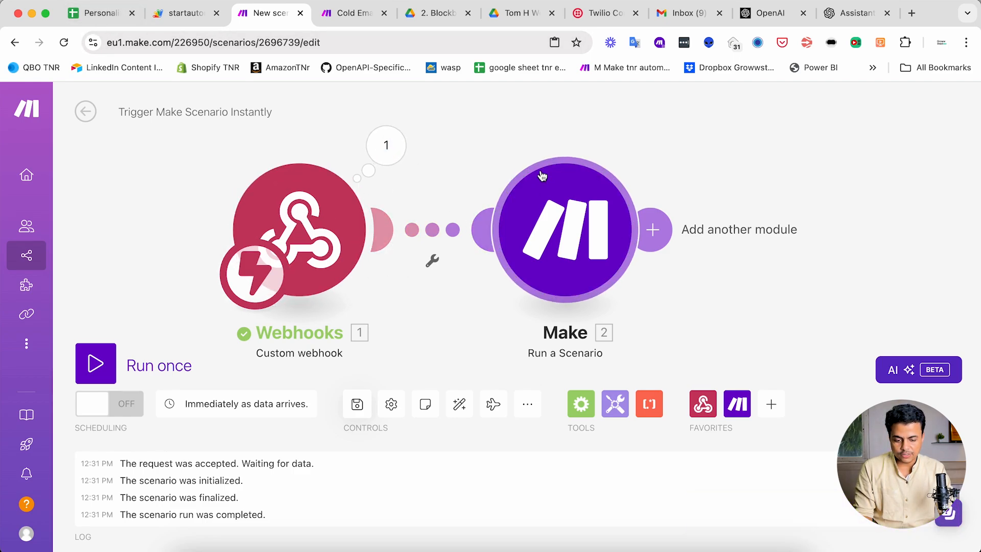
- Switch on scheduling for the "Trigger Make Scenario Instantly" scenario, save it and exit its editor
left_click(123, 412)
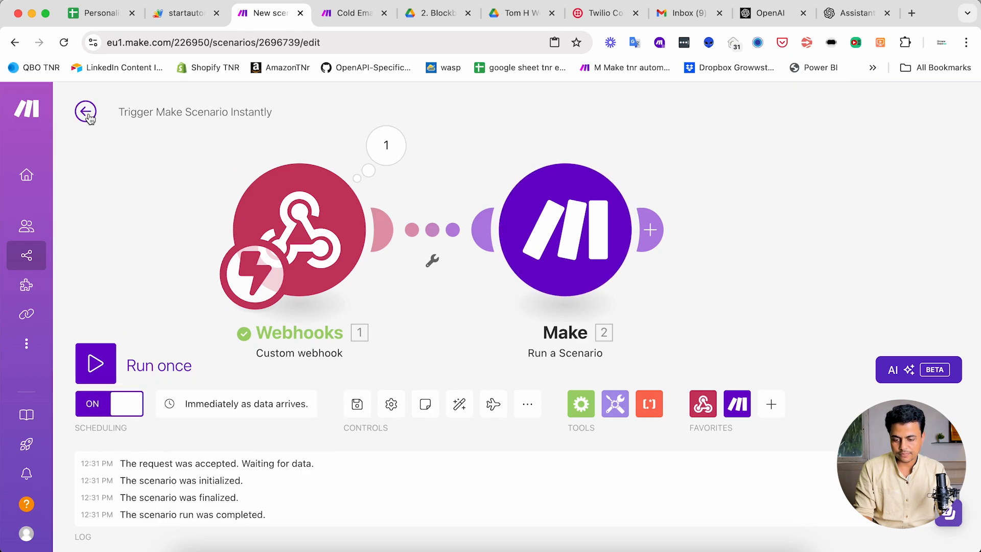
left_click(359, 15)
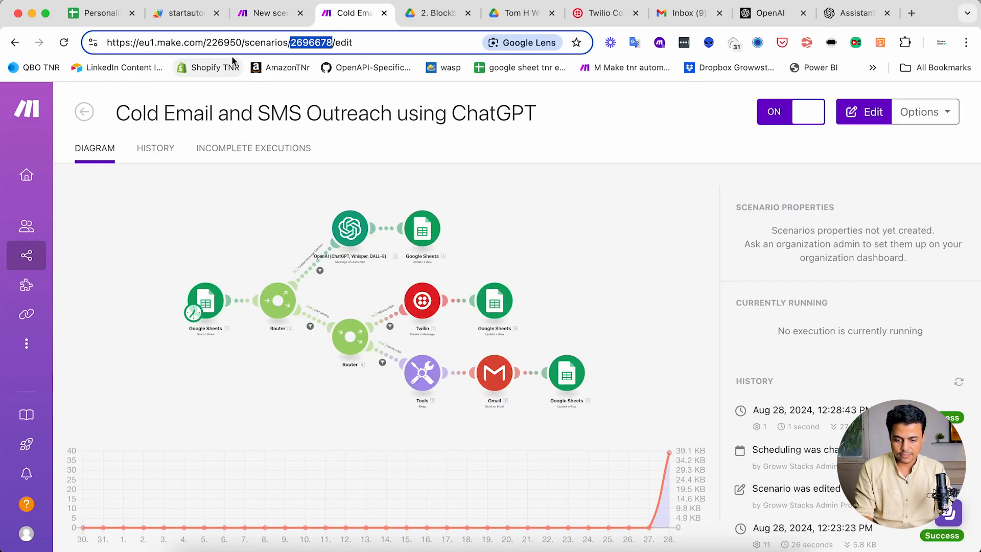
left_click(269, 15)
left_click(359, 404)
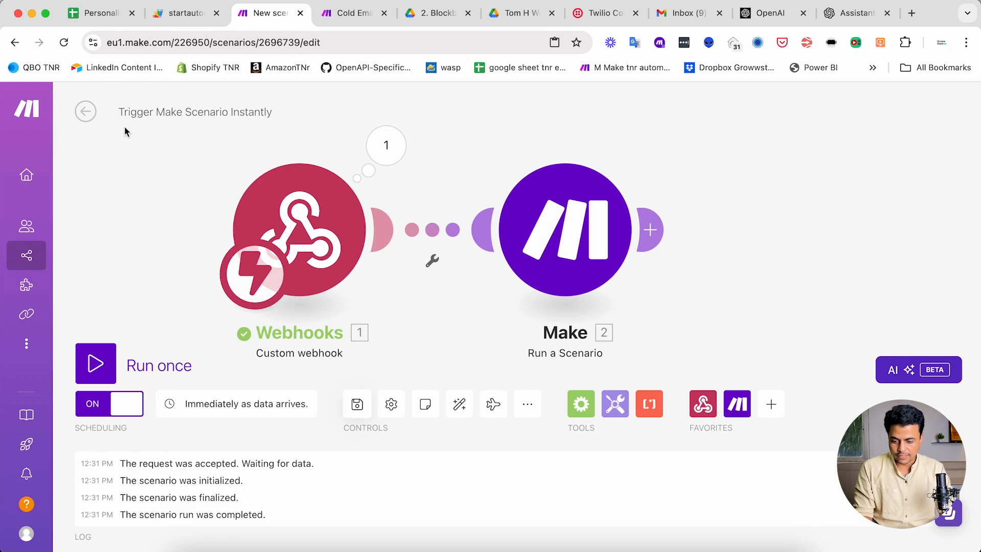
left_click(85, 111)
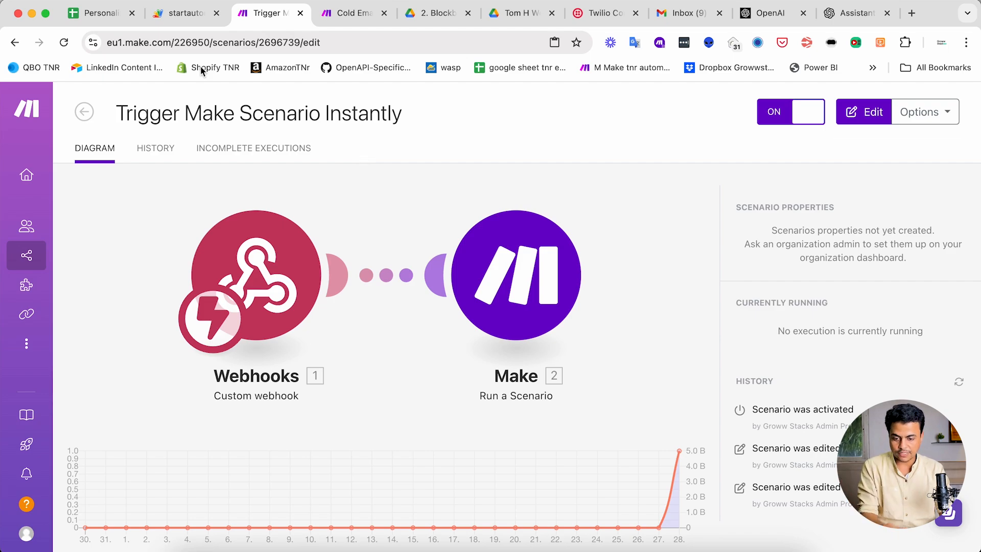
- Run the automation from the Google Sheet and check the trigger and outreach scenarios in Make for executions
left_click(101, 19)
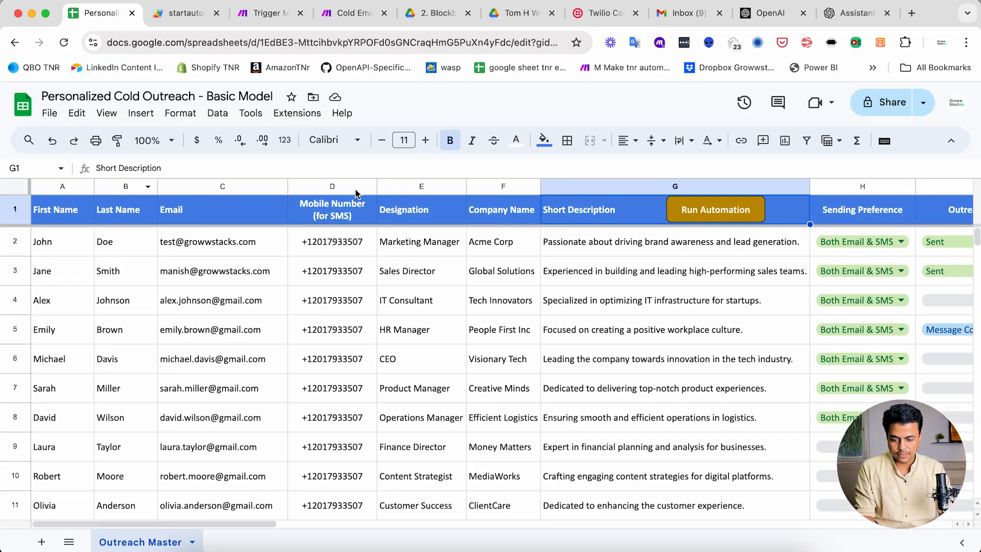
left_click(710, 217)
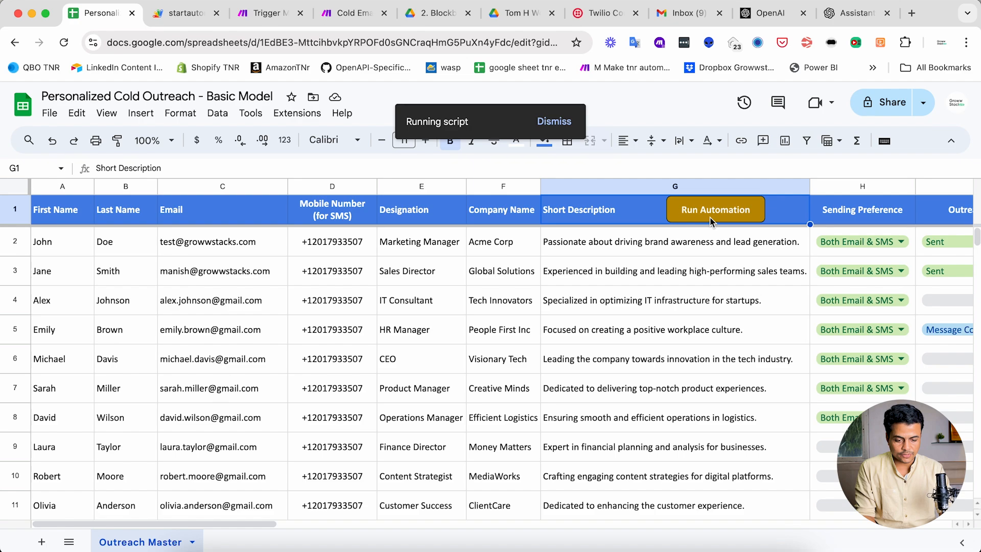
key("ctrl+Tab")
key("ctrl+Tab")
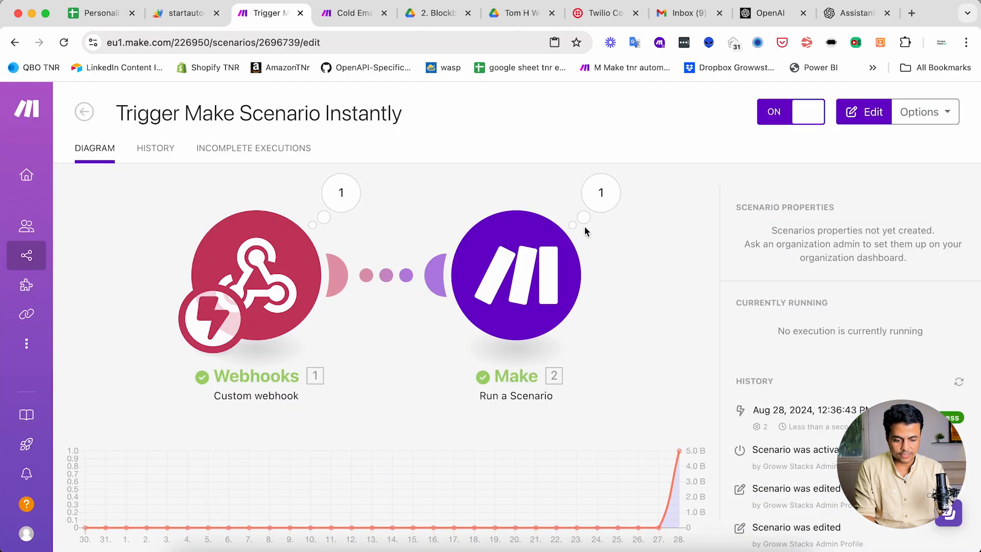
key("ctrl+Tab")
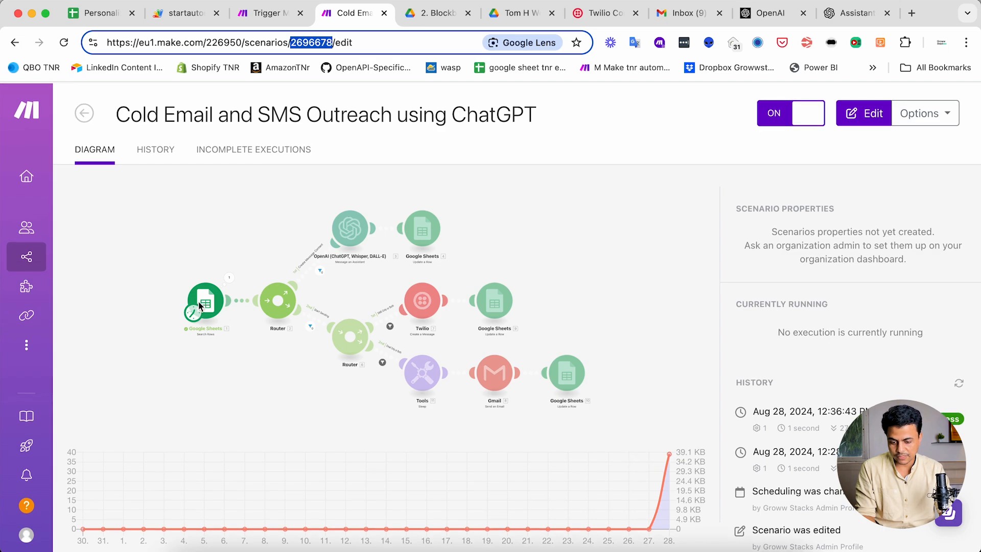
- In the outreach sheet, set the Outreach Status of rows 4, 6 and 7 to Create Message Content
left_click(96, 16)
scroll(752, 330, "right", 3)
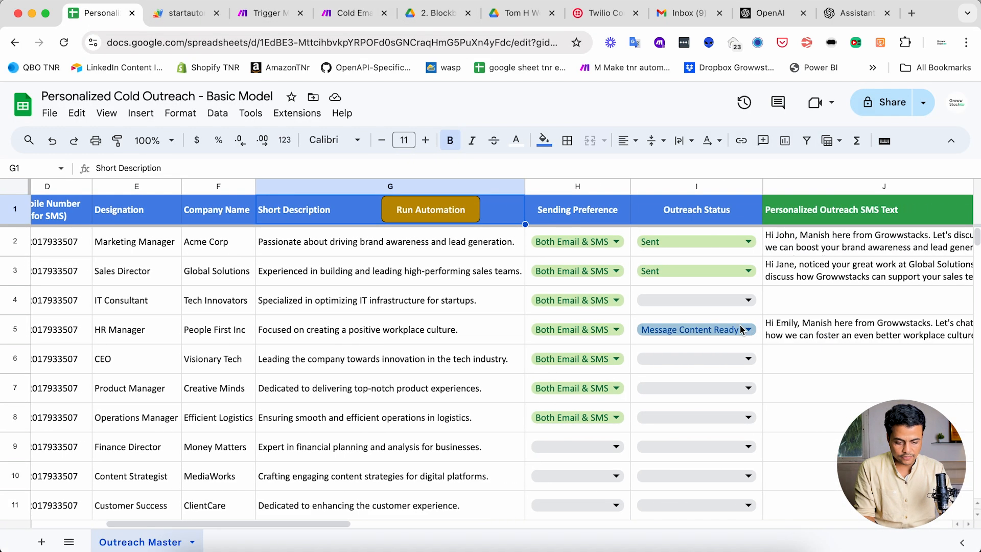
left_click(713, 310)
left_click(673, 331)
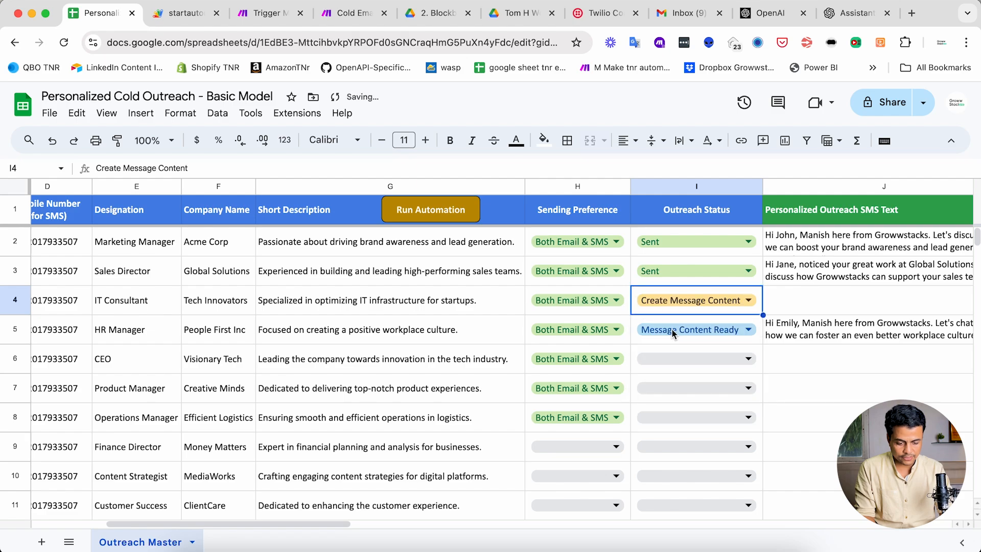
scroll(303, 242, "left", 5)
left_click(255, 16)
left_click(108, 17)
scroll(680, 247, "right", 5)
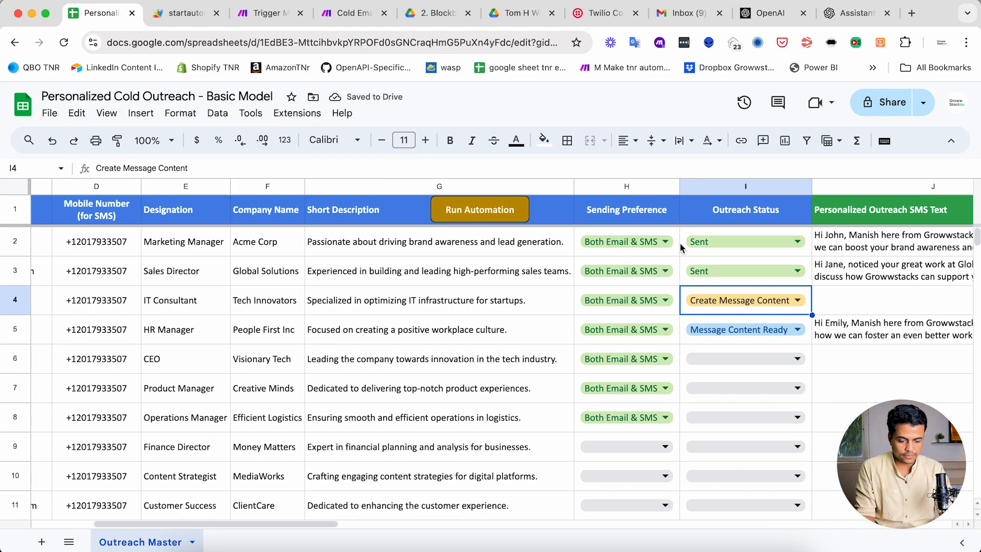
left_click(744, 359)
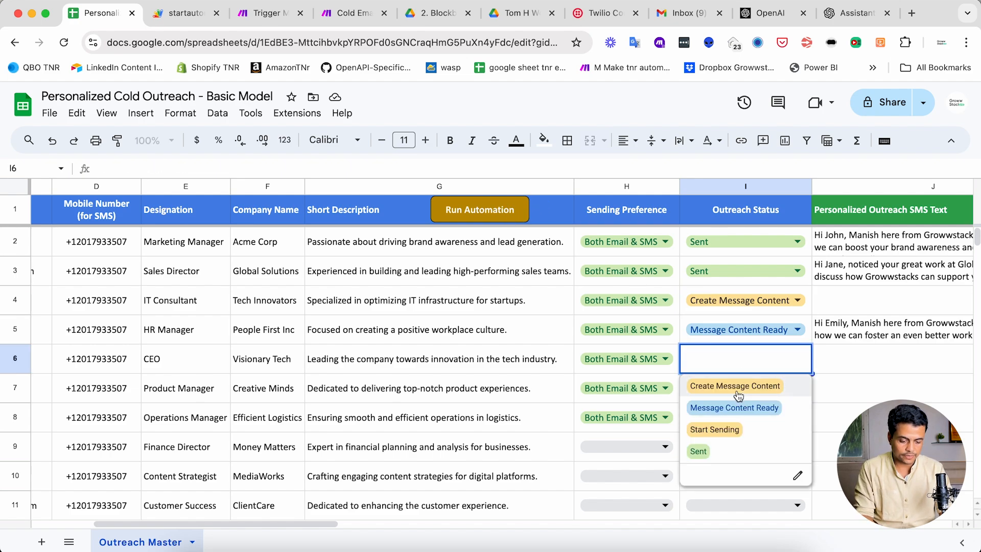
left_click(738, 384)
left_click(738, 394)
left_click(738, 413)
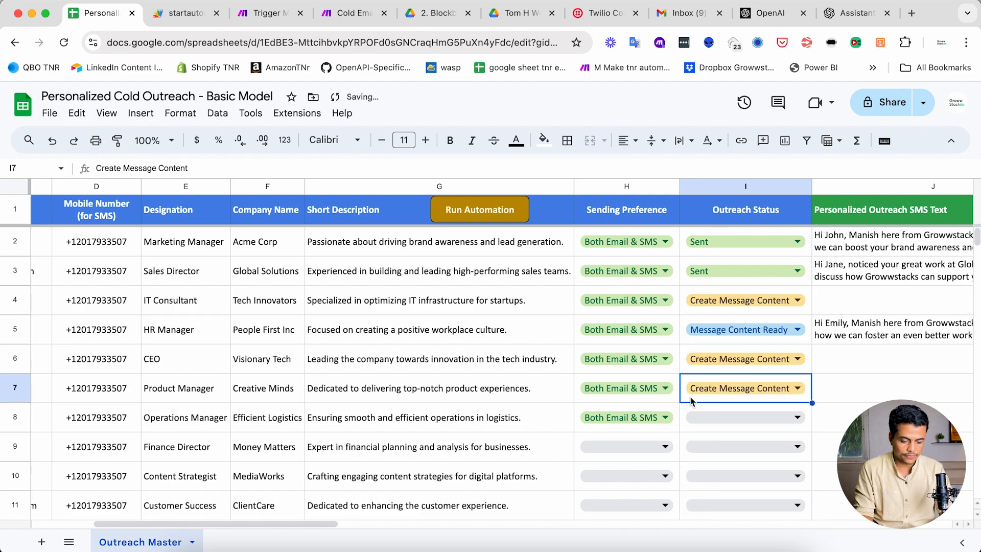
- Run the automation for the newly marked rows and check the runs of both Make scenarios
left_click(486, 216)
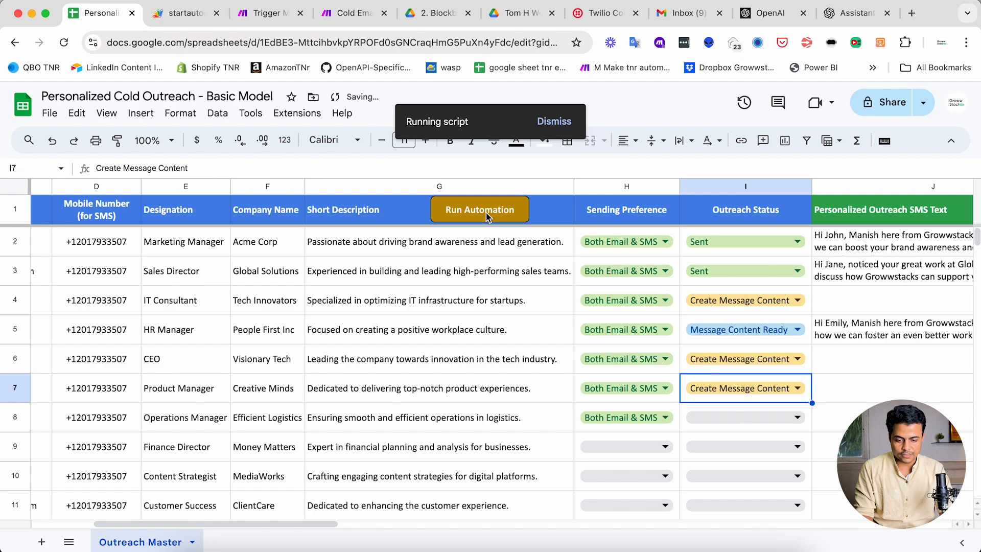
left_click(264, 14)
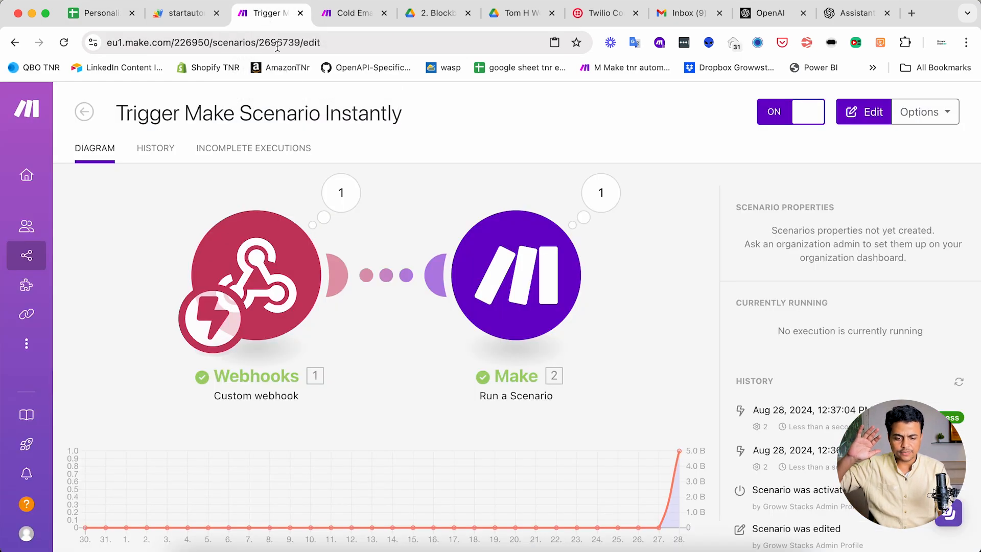
left_click(360, 16)
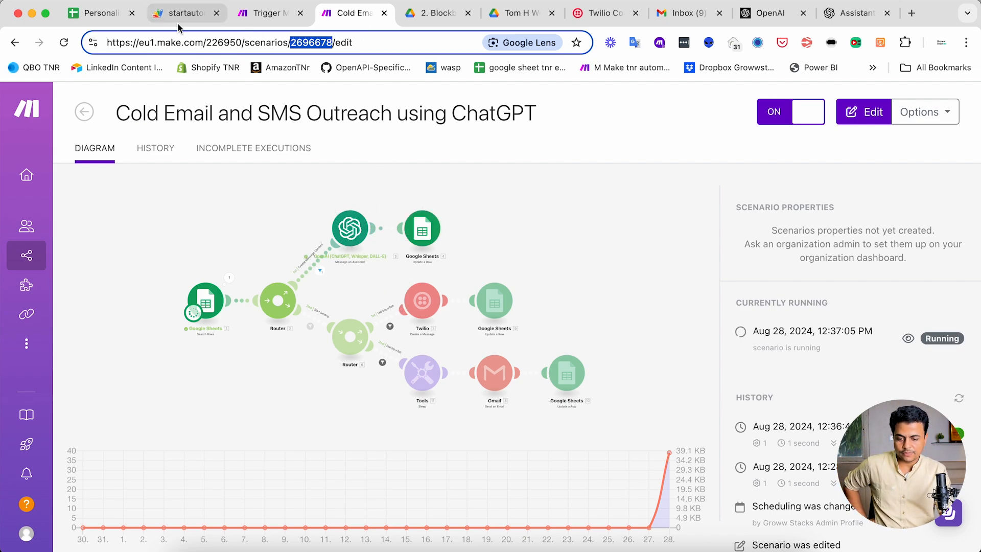
- Examine the Outreach Status, SMS text, email subject and email text columns of the outreach sheet for the marked rows
left_click(101, 20)
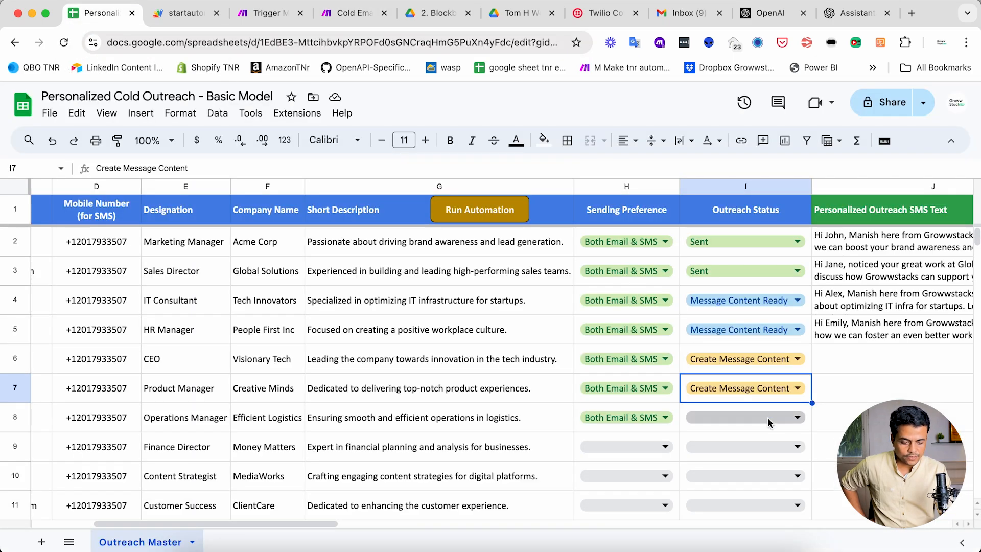
scroll(767, 419, "right", 5)
scroll(689, 338, "right", 5)
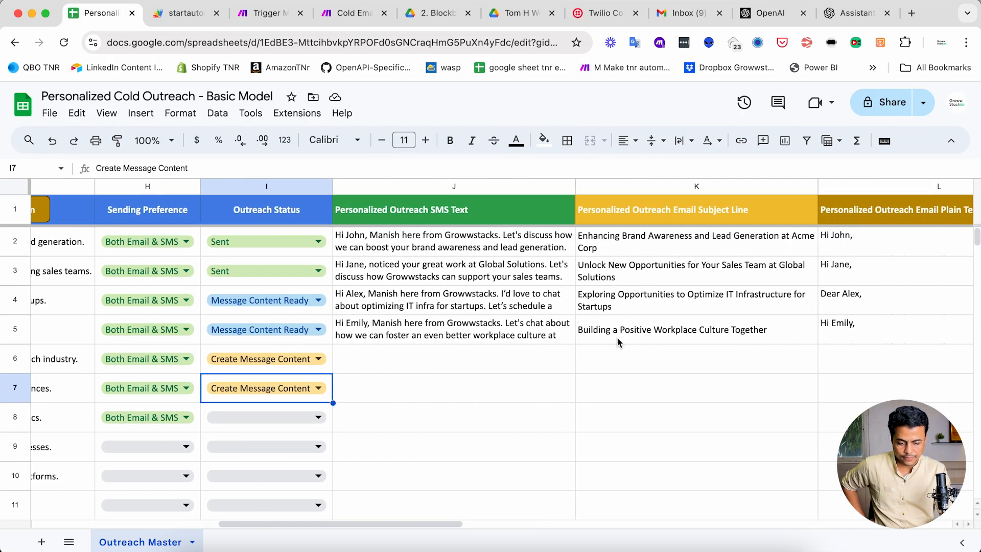
scroll(532, 376, "left", 10)
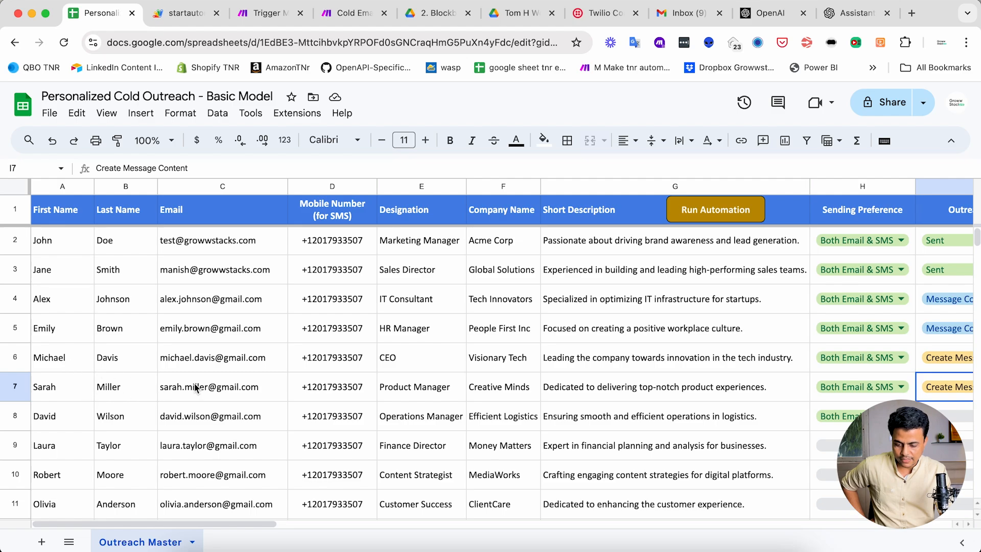
scroll(199, 388, "right", 10)
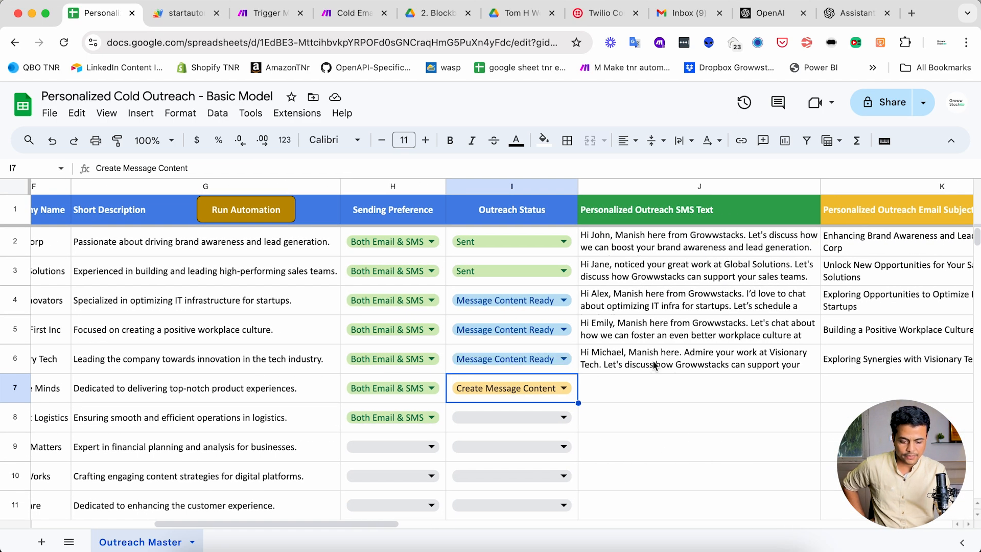
scroll(279, 404, "right", 5)
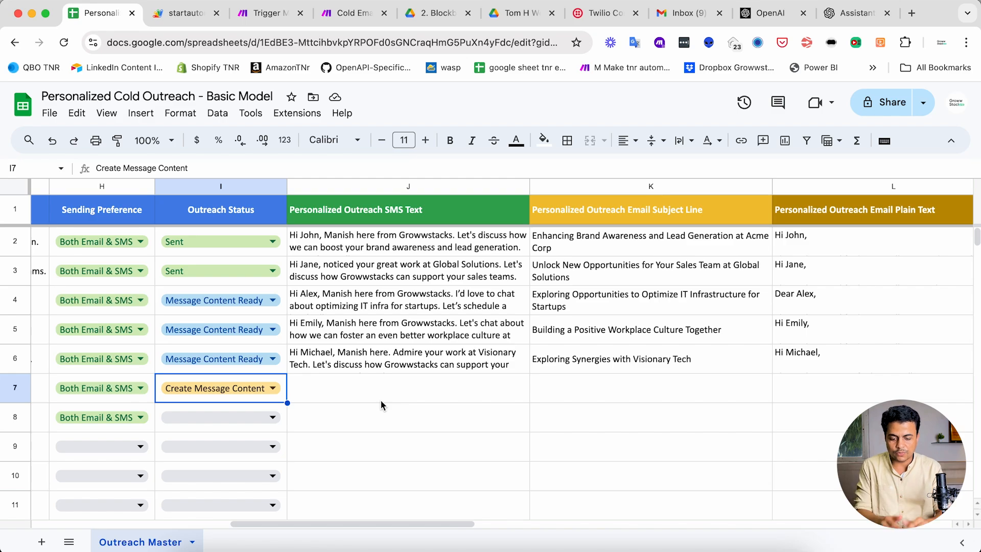
scroll(345, 382, "left", 10)
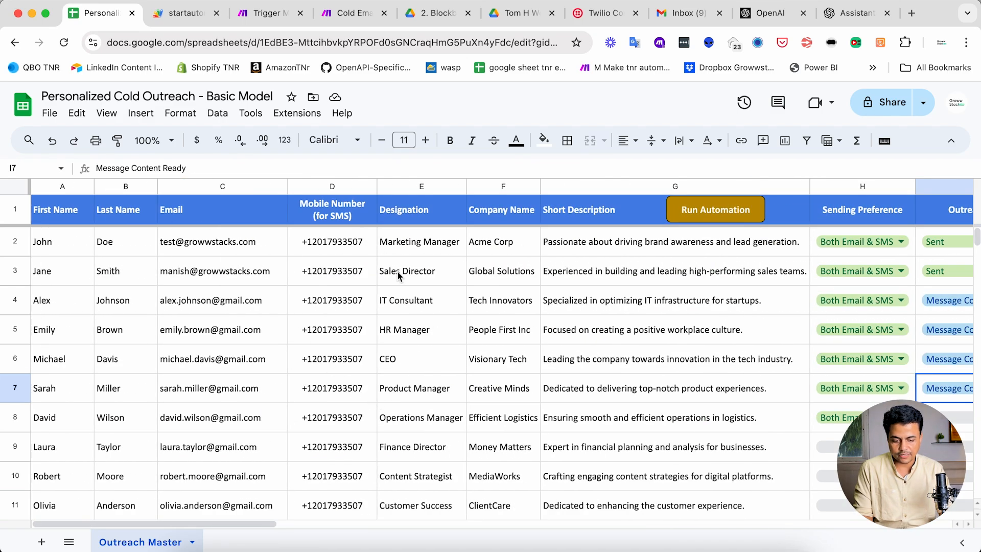
- Set the Outreach Status of rows 8, 9 and 10 to Create Message Content
scroll(490, 296, "right", 6)
scroll(489, 295, "down", 4)
scroll(490, 295, "right", 1)
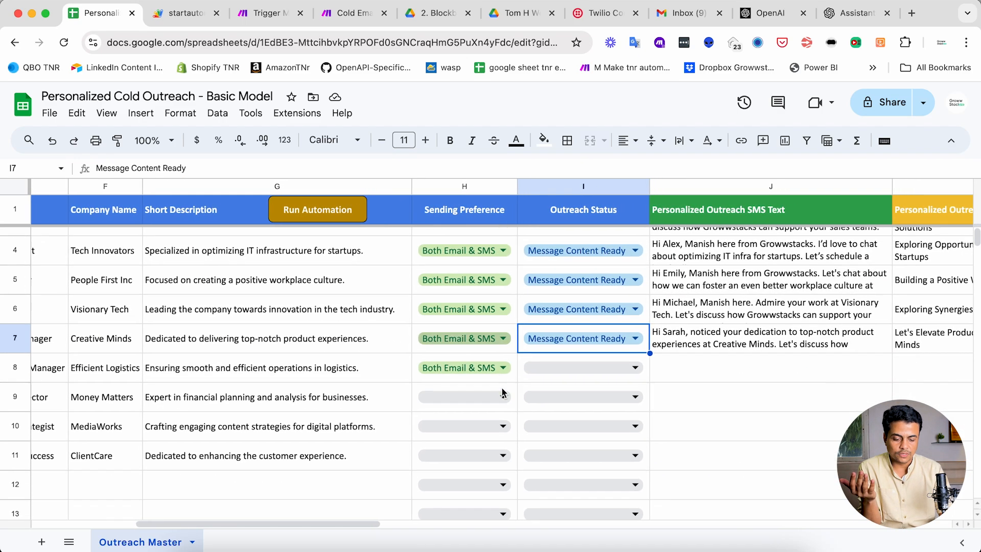
left_click(547, 330)
left_click(559, 321)
left_click(566, 342)
left_click(557, 351)
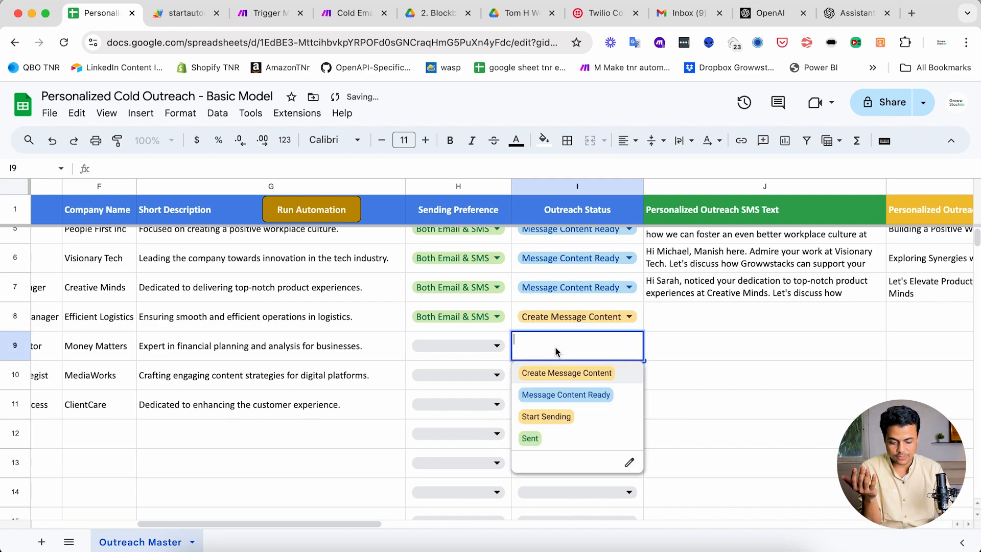
left_click(560, 375)
left_click(560, 378)
left_click(560, 402)
left_click(352, 373)
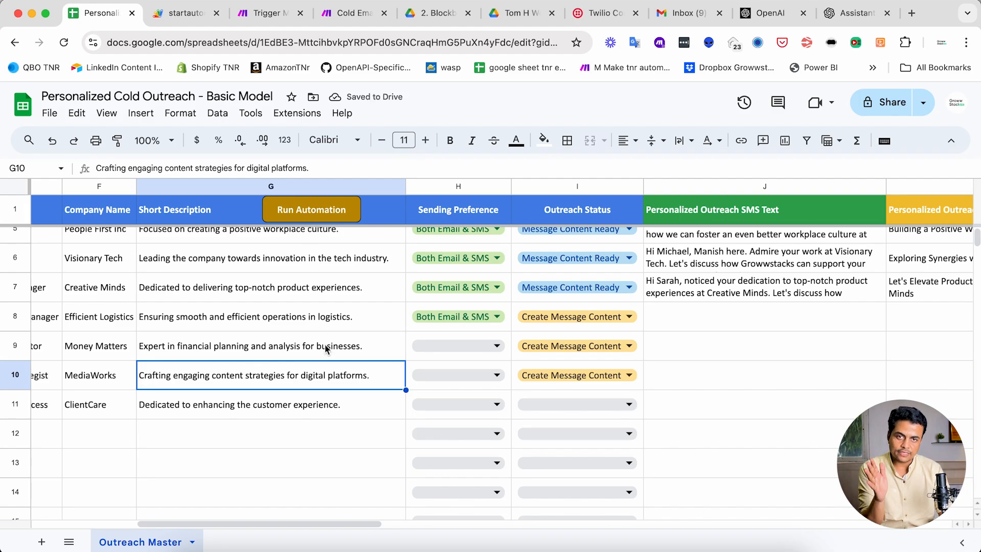
- Review the Outreach Status cells of rows 8 to 10 and the personalized SMS text in row 7
scroll(325, 348, "up", 2)
scroll(325, 348, "left", 2)
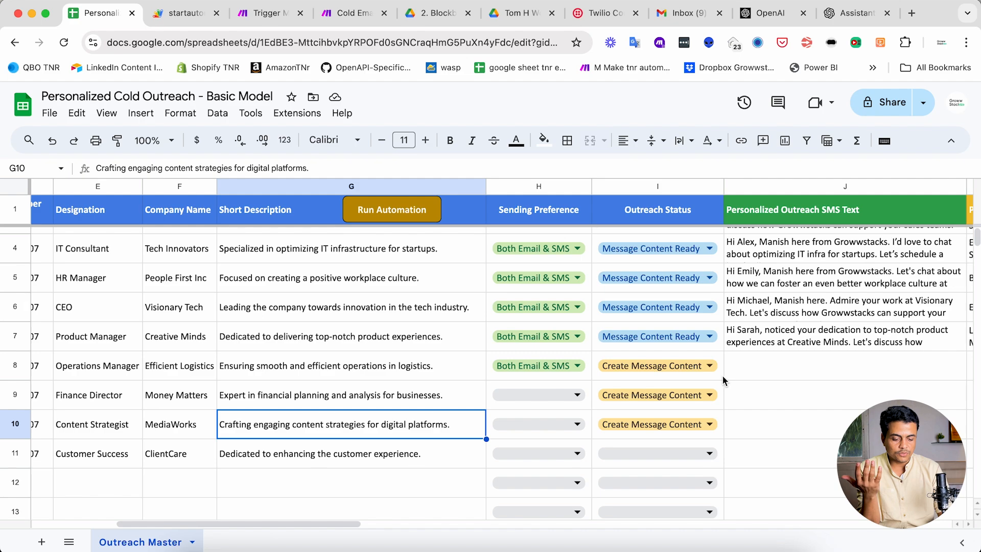
left_click_drag(721, 377, 721, 433)
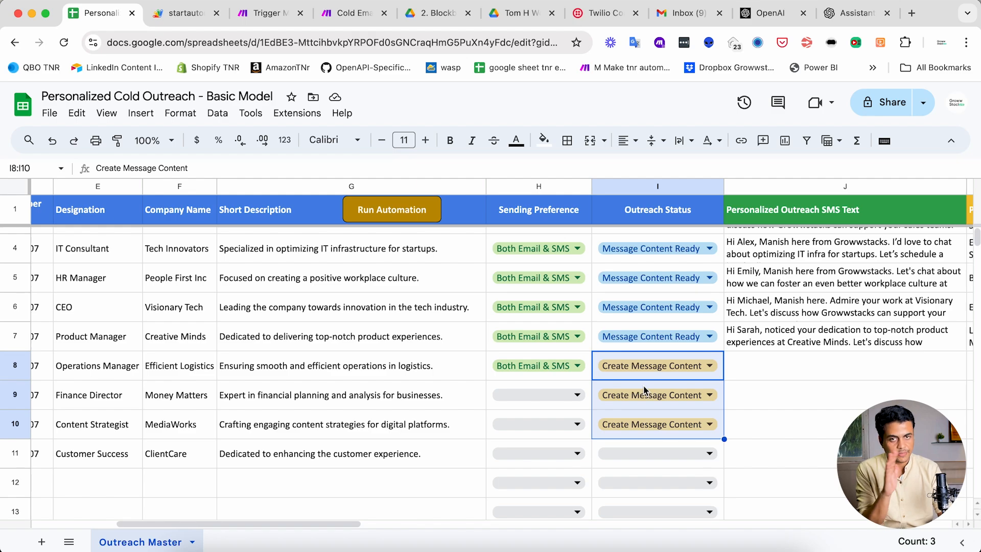
scroll(645, 390, "up", 2)
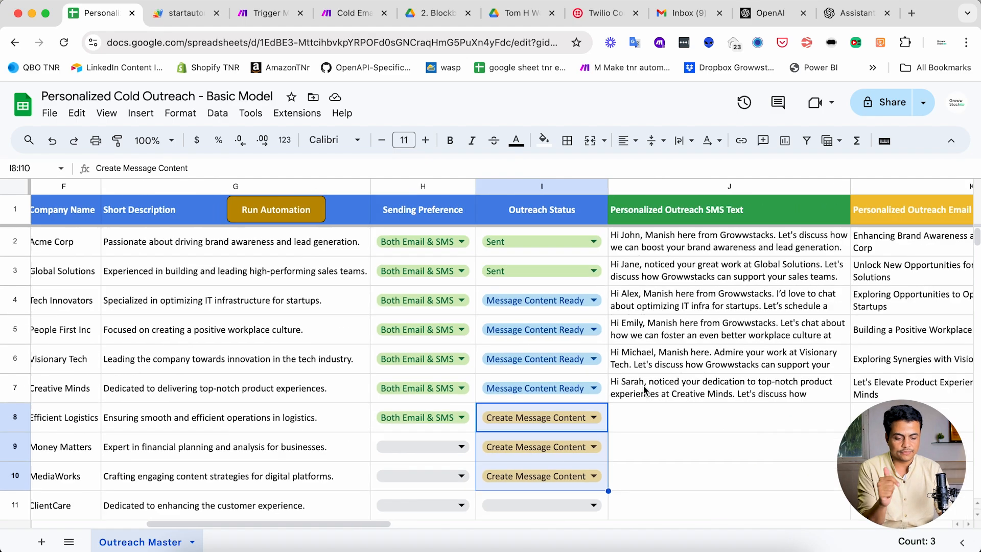
scroll(645, 390, "right", 5)
scroll(645, 390, "left", 5)
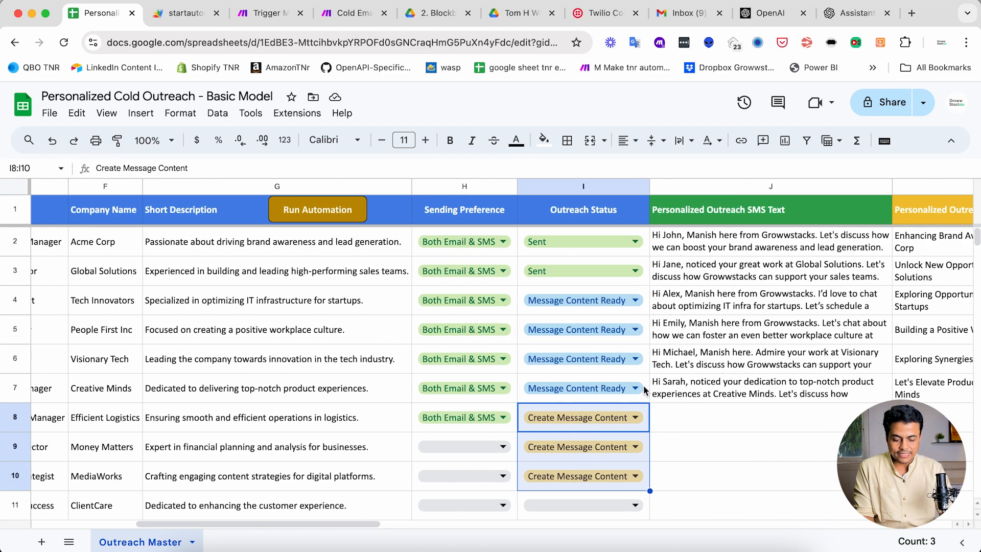
scroll(629, 383, "down", 2)
left_click(619, 356)
left_click(727, 332)
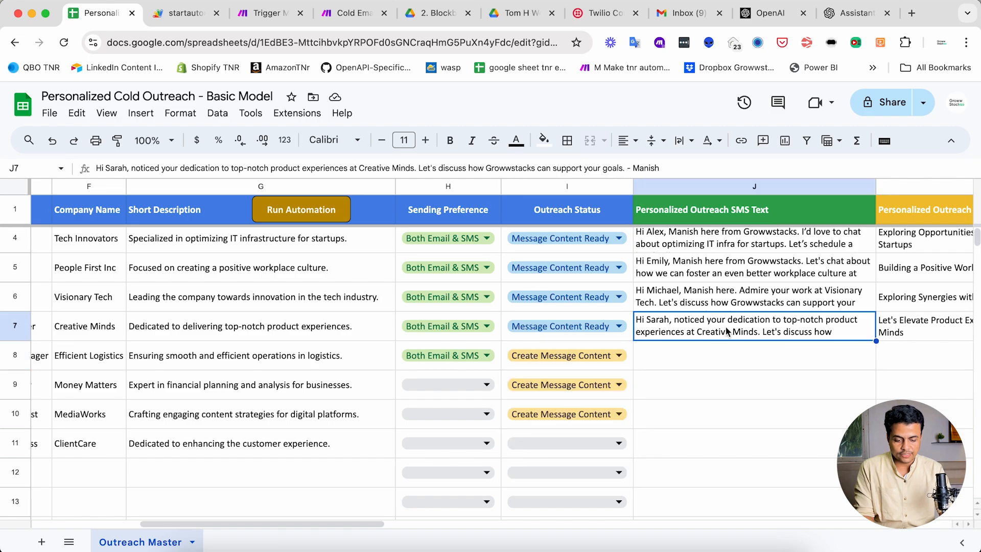
- Set the Outreach Status of row 4 to Start Sending
scroll(725, 326, "up", 2)
scroll(725, 326, "left", 1)
double_click(626, 297)
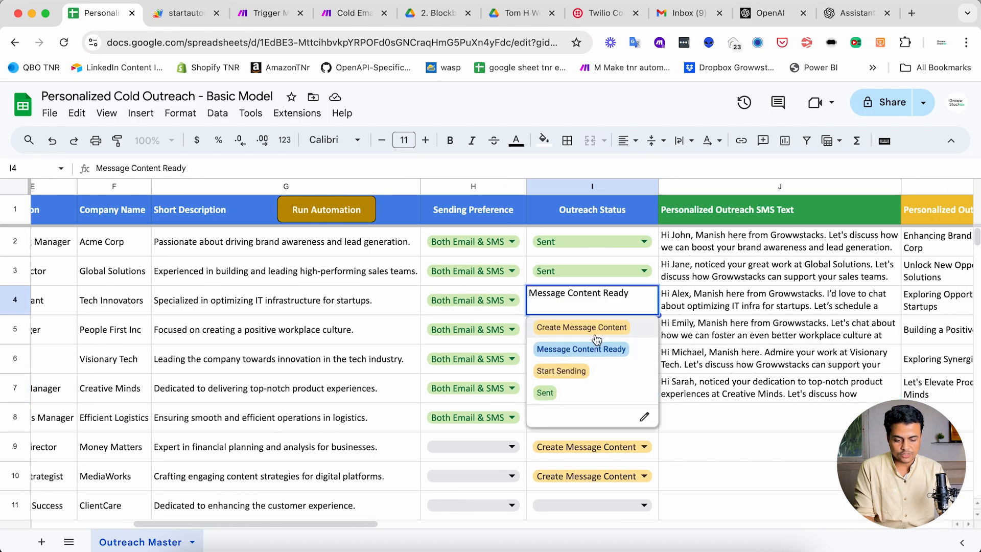
left_click(557, 372)
left_click(379, 311)
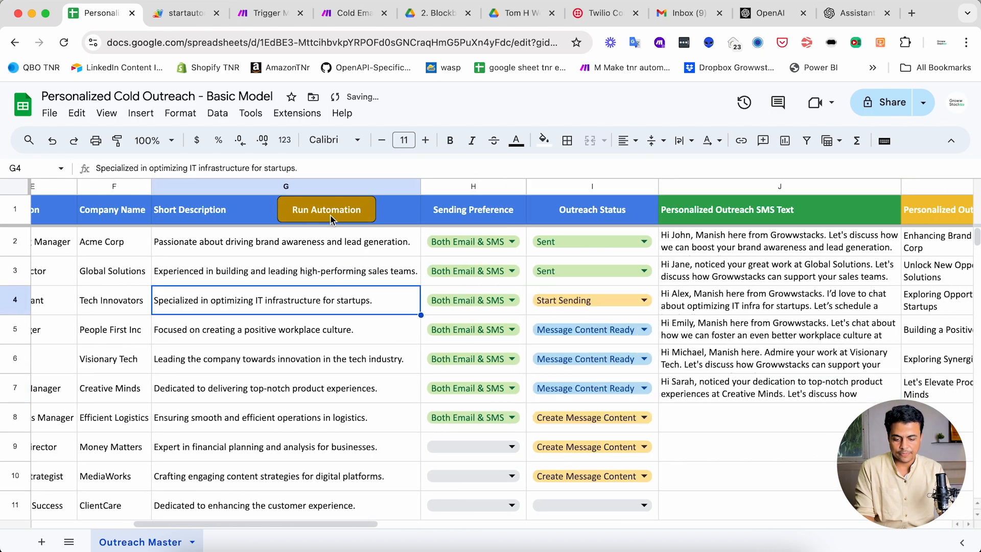
- Run the automation from the sheet and check row 4's SMS Send Log and Email Send Log entries
left_click(325, 217)
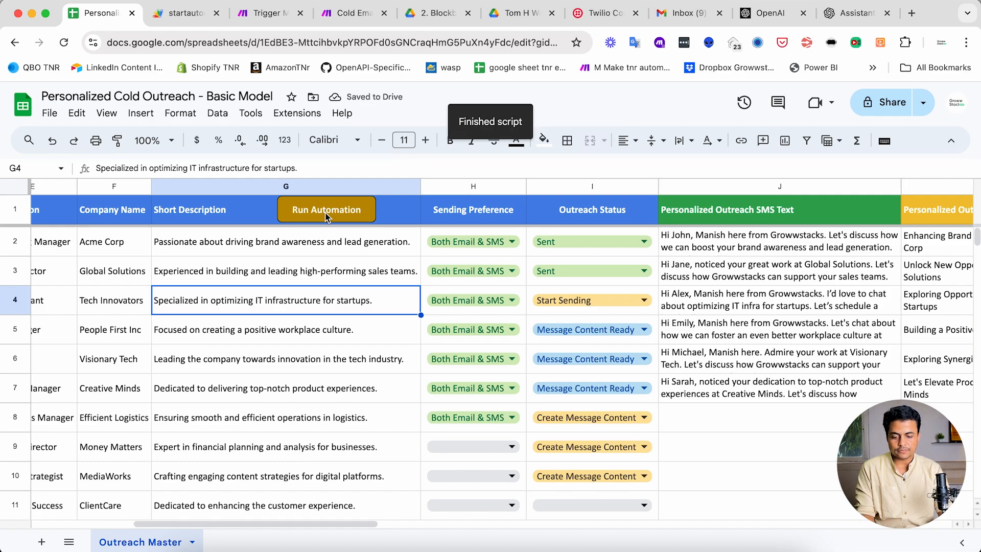
scroll(460, 332, "right", 5)
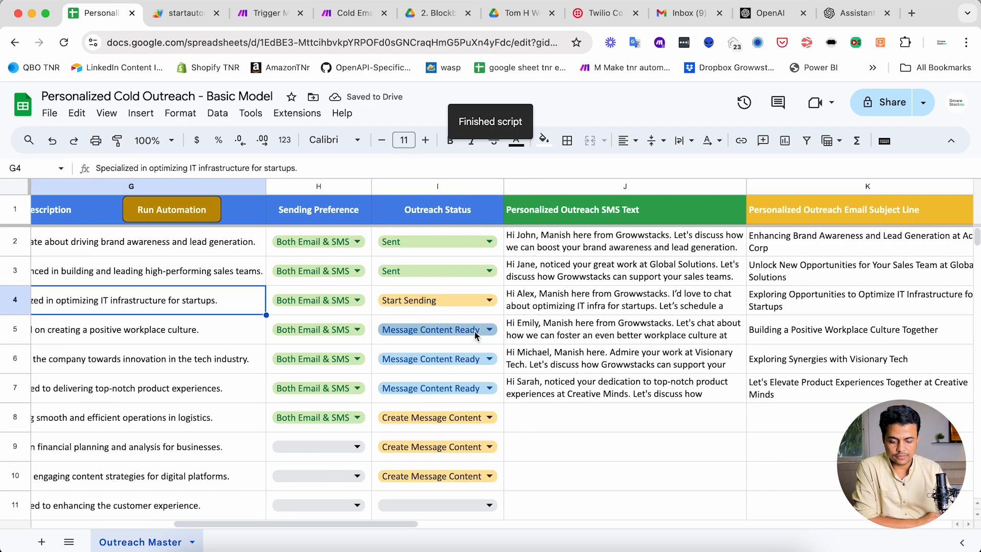
scroll(579, 321, "right", 8)
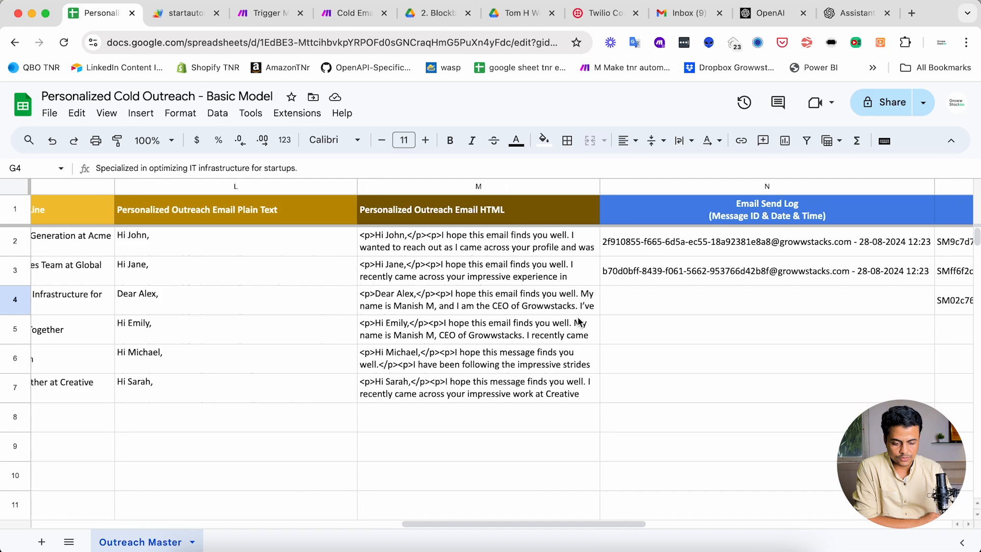
scroll(578, 321, "right", 5)
left_click(424, 301)
scroll(424, 300, "left", 5)
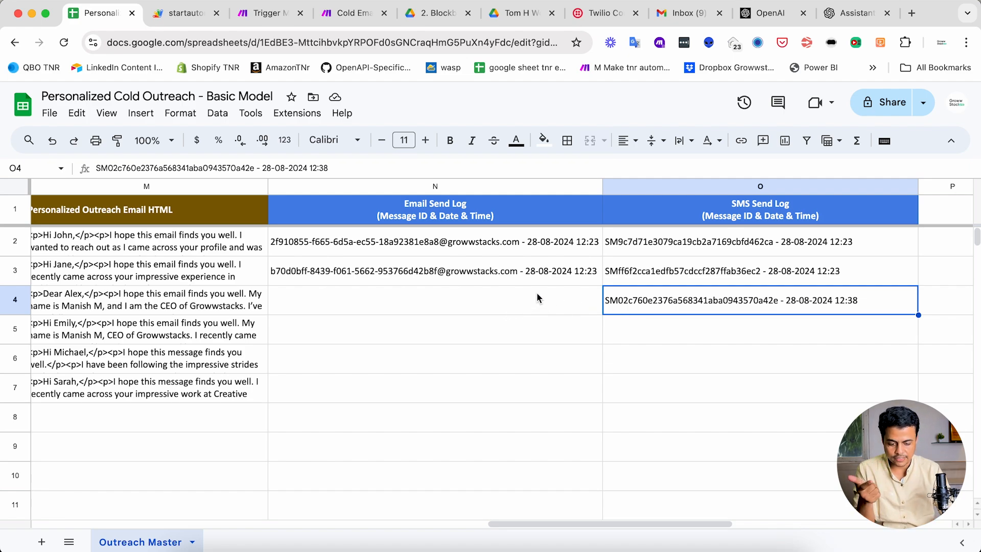
left_click(467, 309)
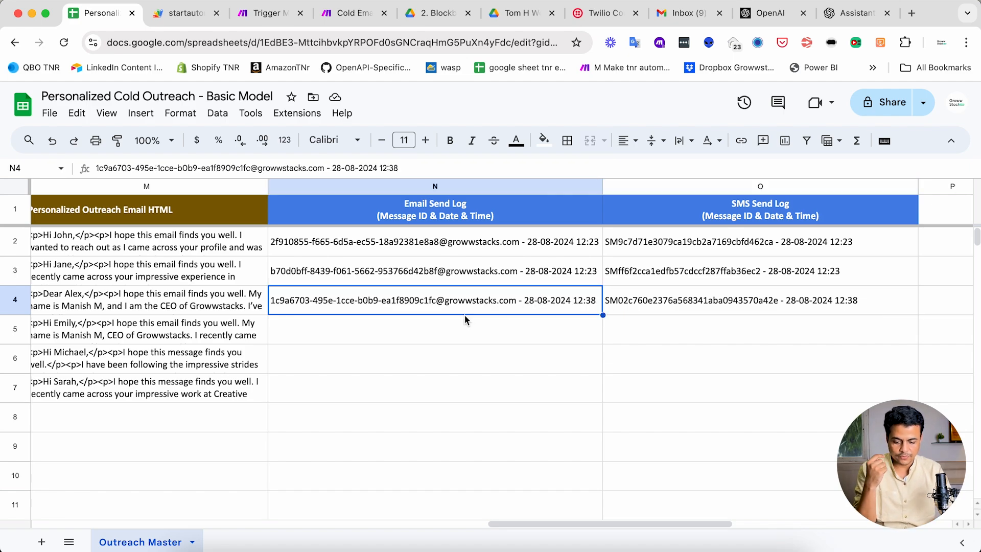
- Switch to the Mail app, look through the admin mailbox for the outreach email, and return to the browser
left_click(311, 541)
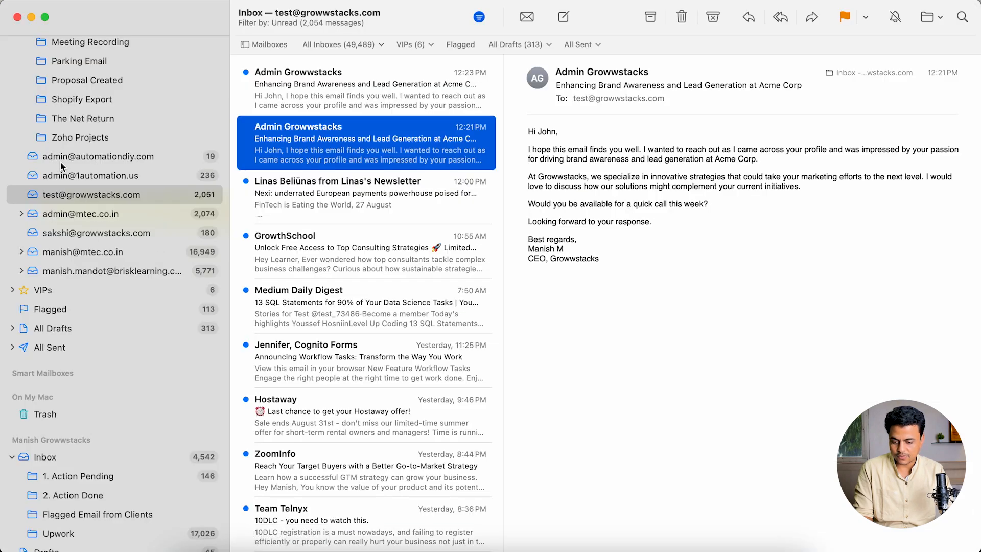
scroll(67, 178, "up", 5)
left_click(64, 178)
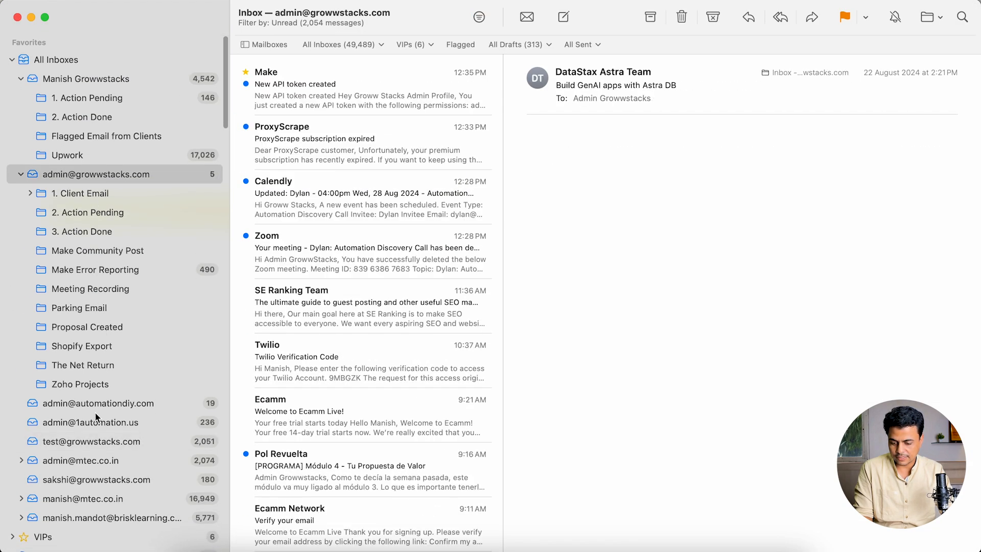
scroll(117, 416, "down", 10)
key("super+Tab")
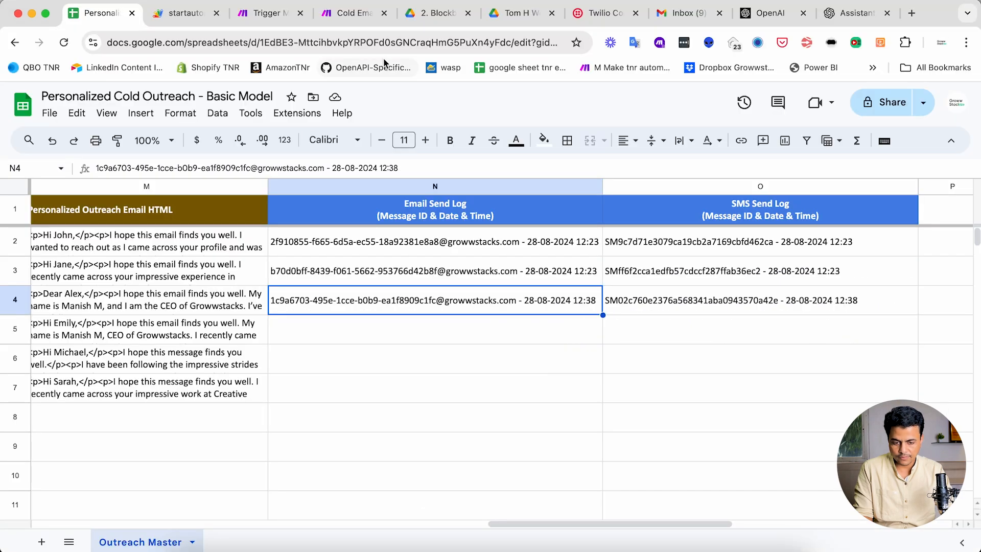
- In Gmail's Sent folder, read the email "Exploring Opportunities to Optimize IT Infrastructure for Startups" and inspect its recipient details
left_click(667, 18)
left_click(100, 258)
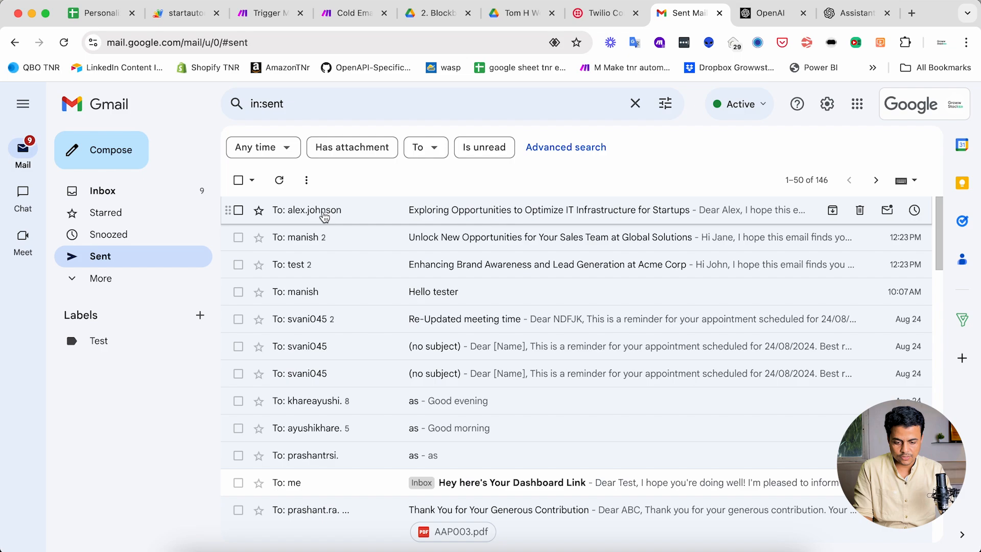
left_click(423, 215)
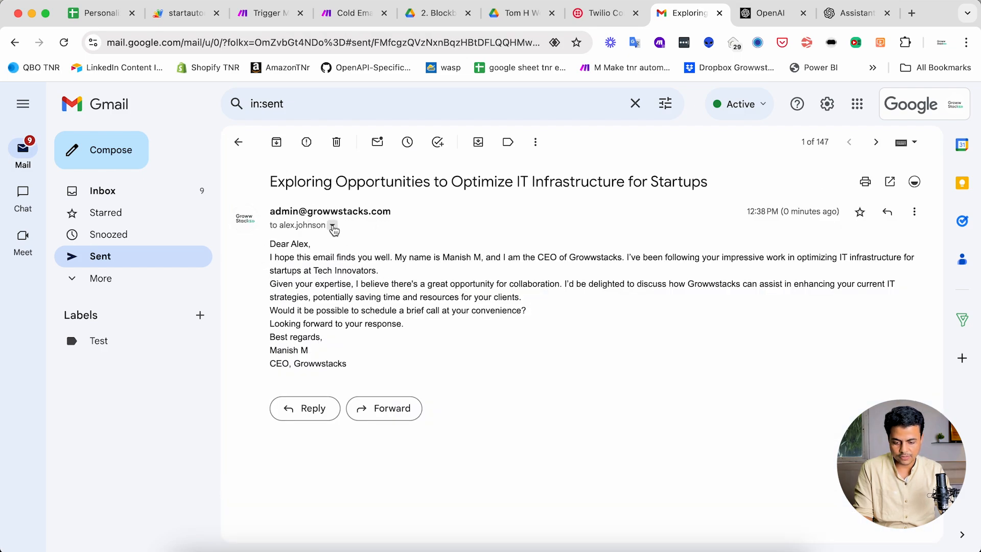
left_click(333, 225)
left_click(293, 297)
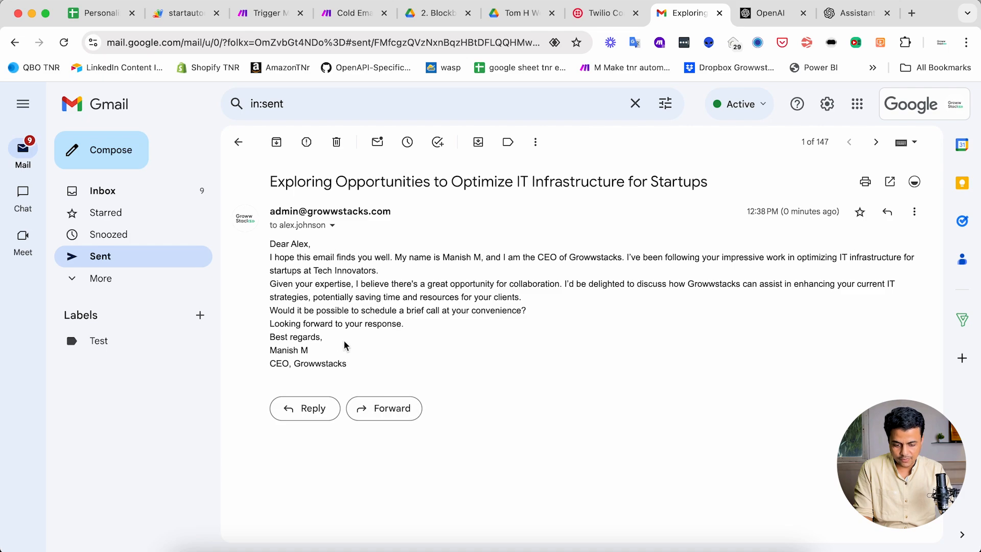
left_click(237, 147)
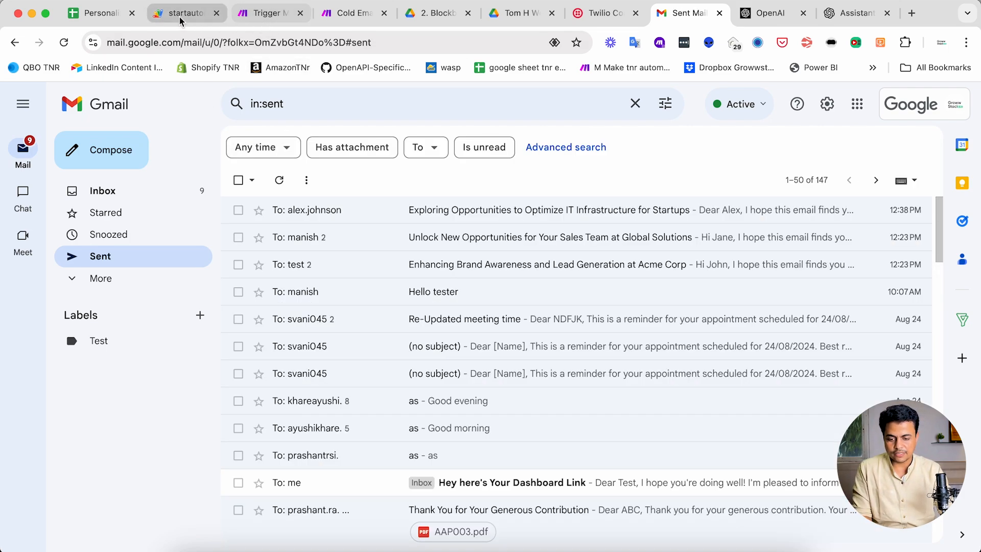
- Return to the outreach sheet and check the generated message content for the marked rows
left_click(109, 14)
scroll(235, 224, "left", 15)
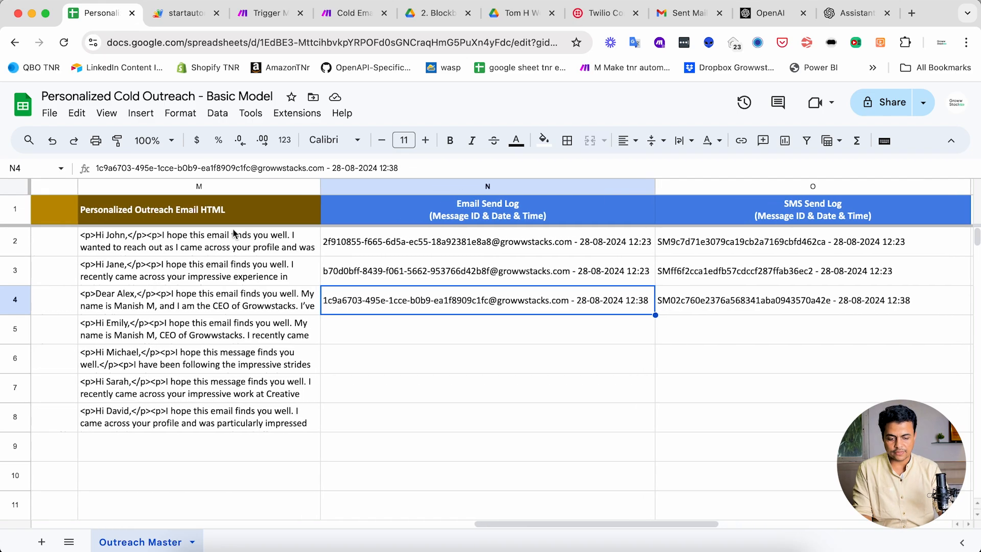